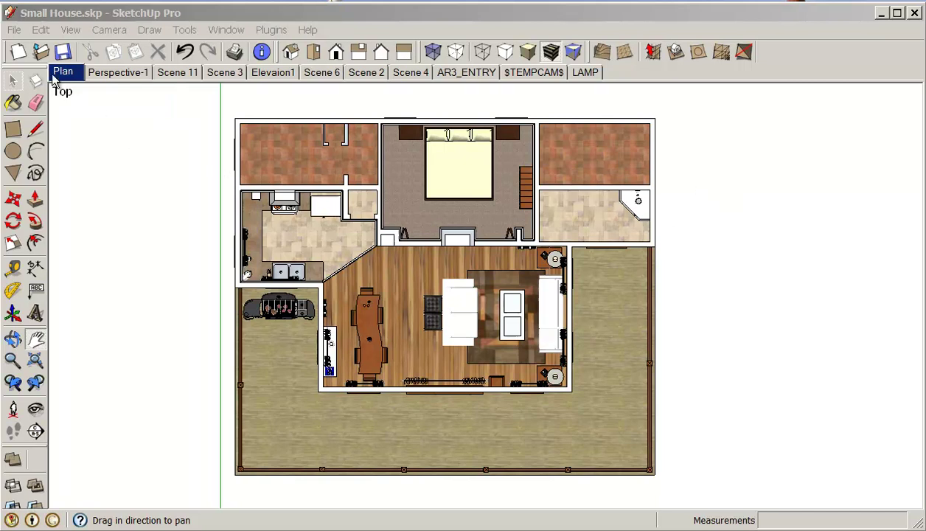
Save a copy as Small HouseSections.skp by adding 'Sections' after 'House' in the file name
click(14, 29)
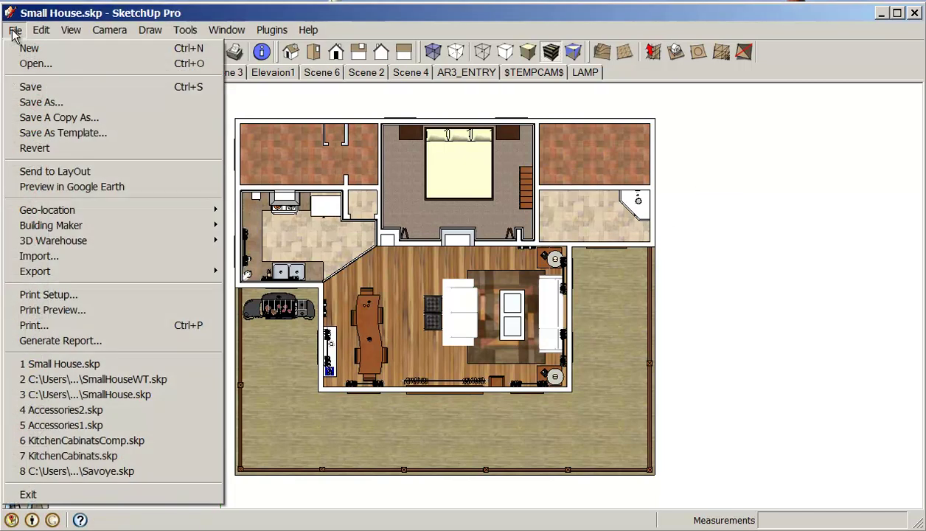
click(32, 102)
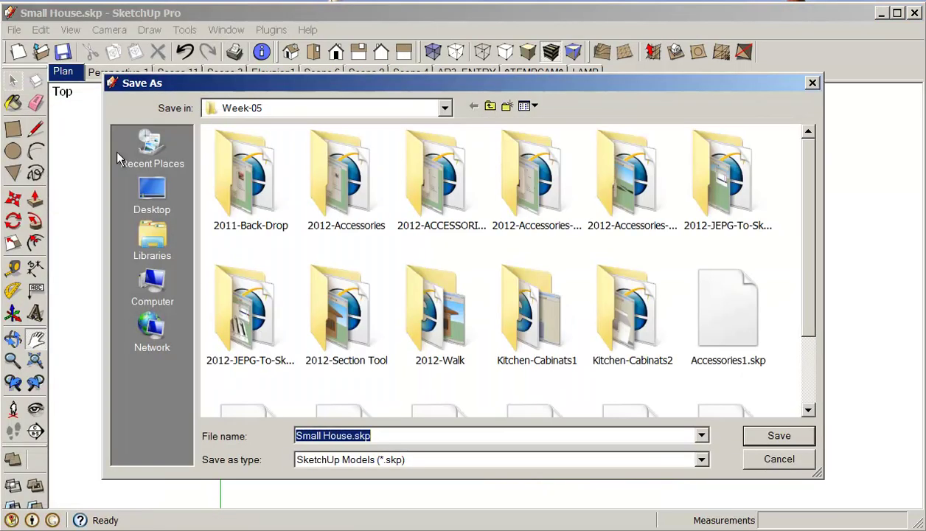
click(355, 436)
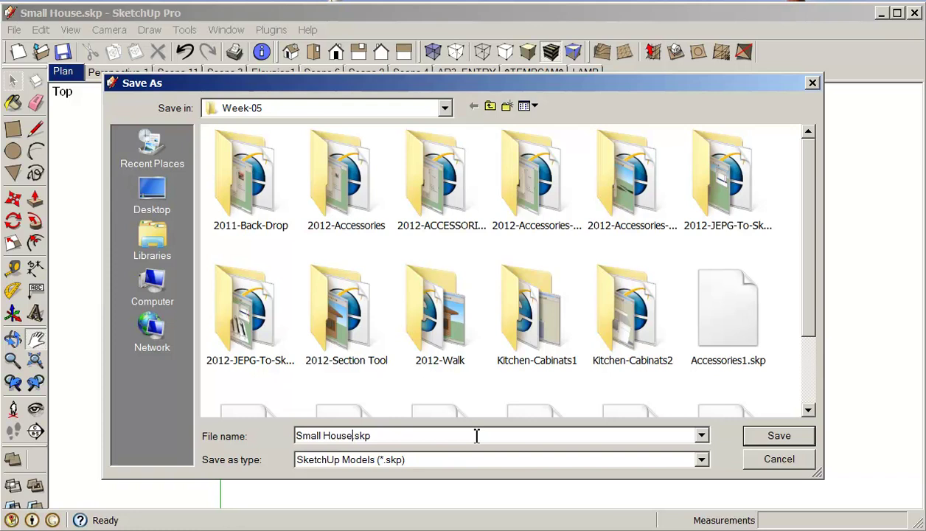
text(Sec)
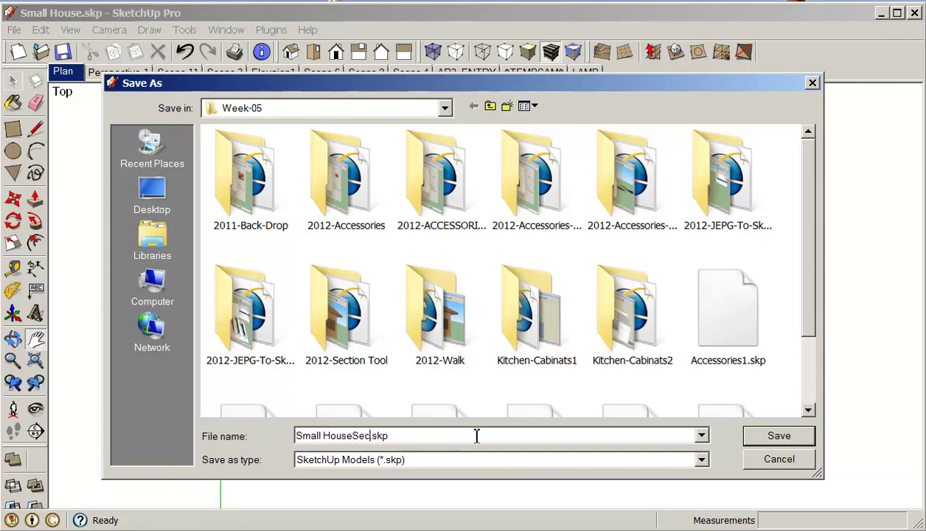
text(tions)
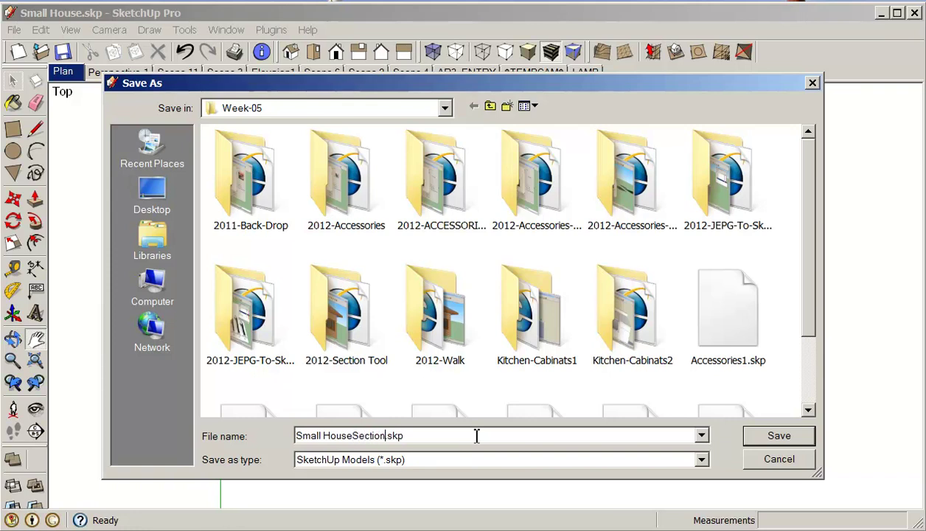
click(765, 435)
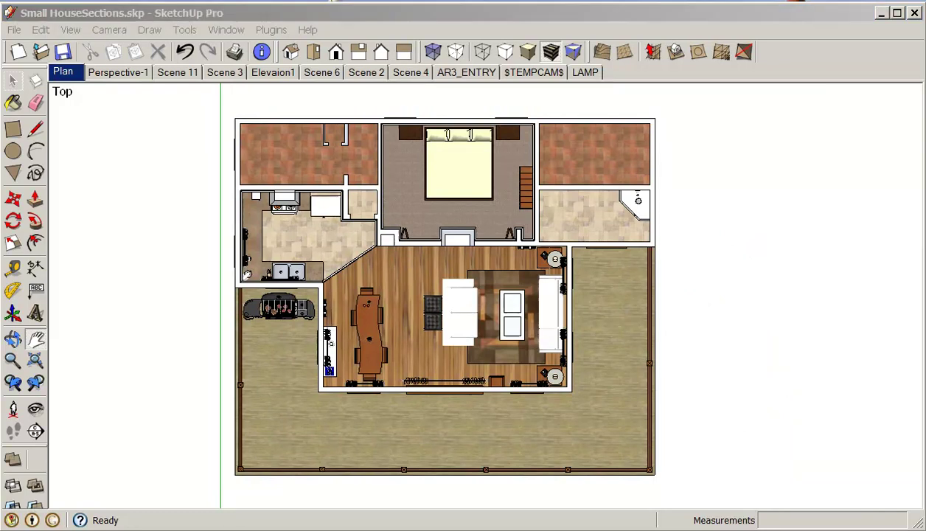
Close the Styles panel
drag(876, 199, 769, 136)
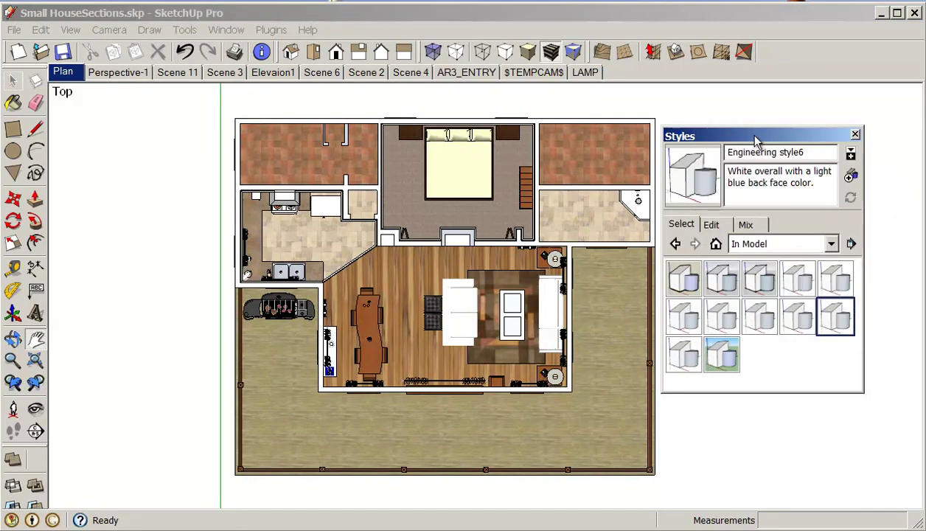
click(230, 29)
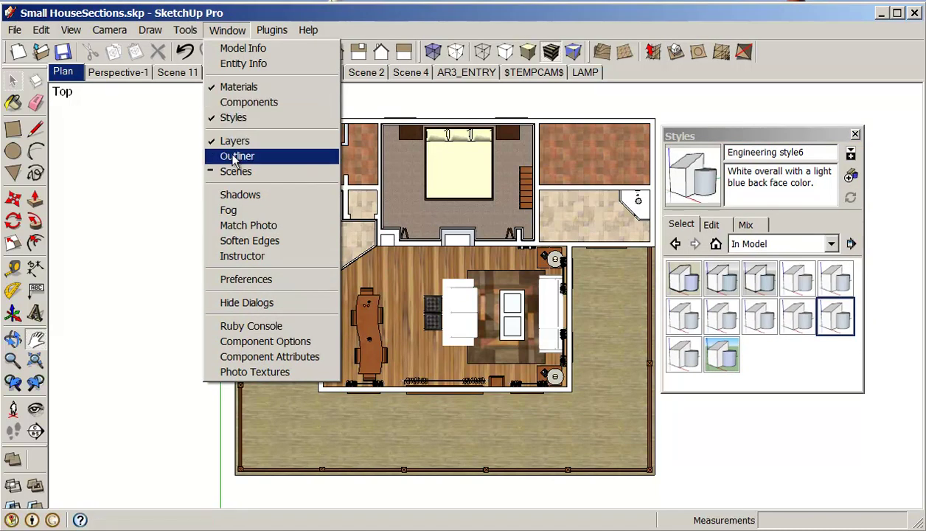
click(509, 243)
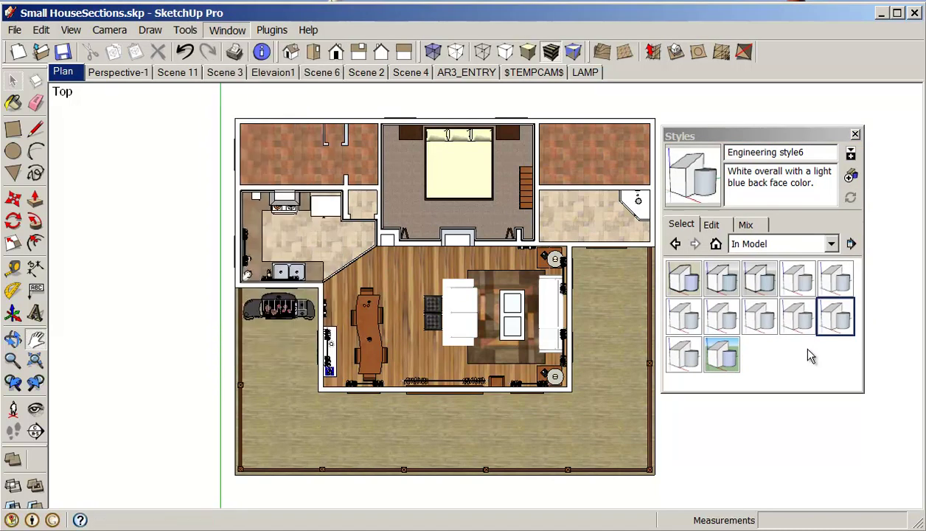
click(855, 134)
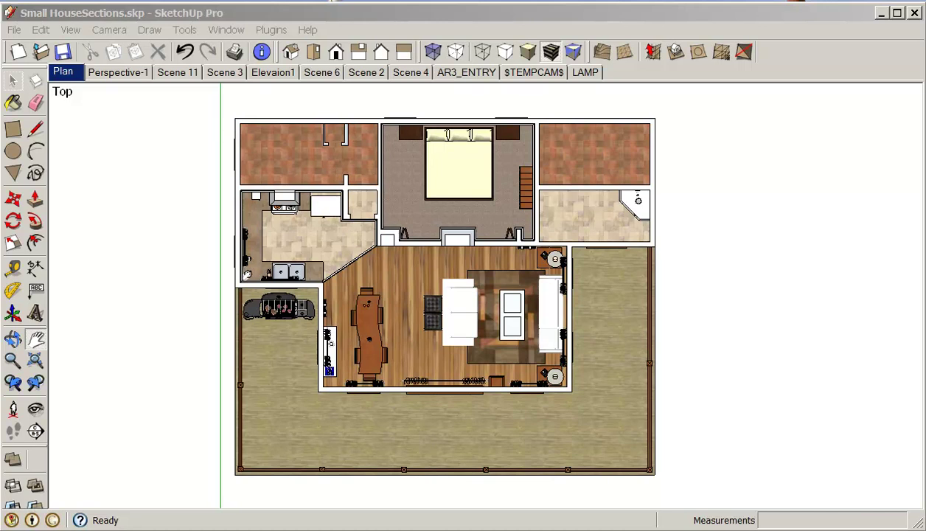
Delete scenes Perspective-1 through LAMP, keeping only Plan, and close the Scenes panel
drag(737, 64, 758, 155)
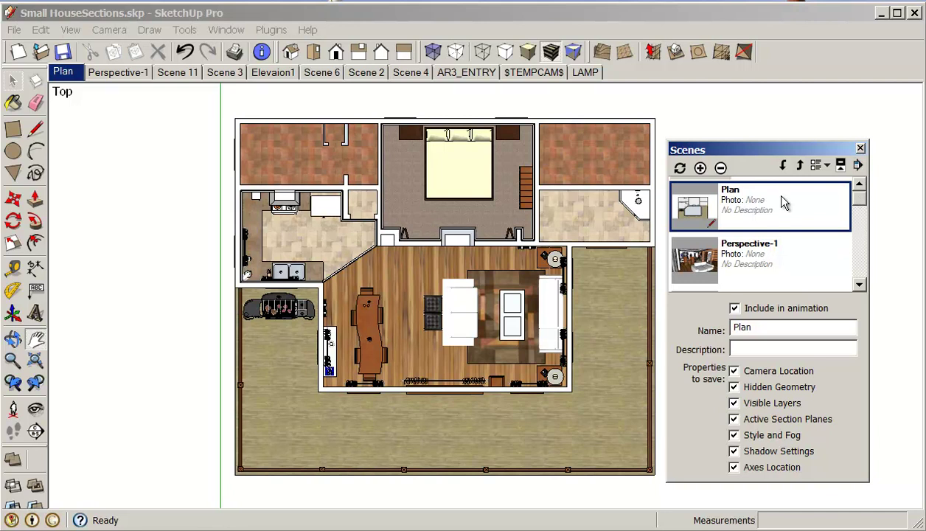
click(733, 251)
drag(859, 198, 864, 292)
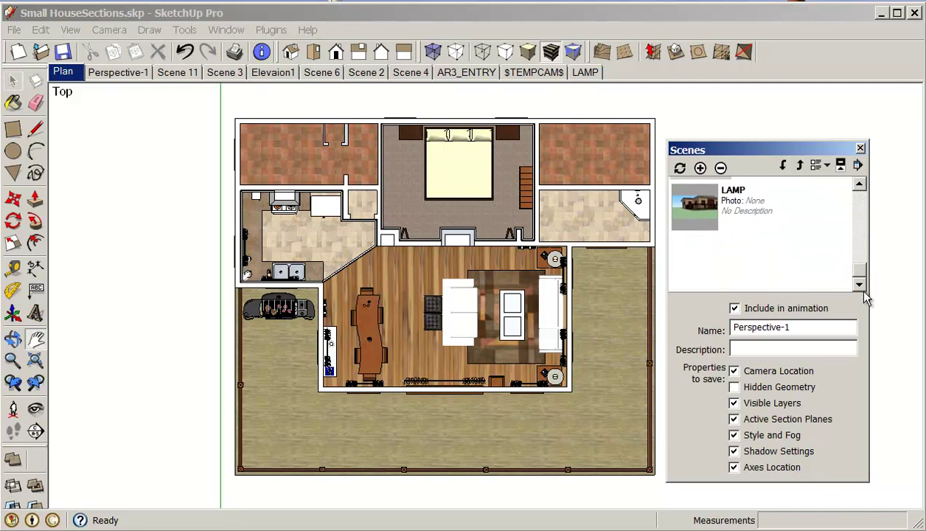
click(706, 219)
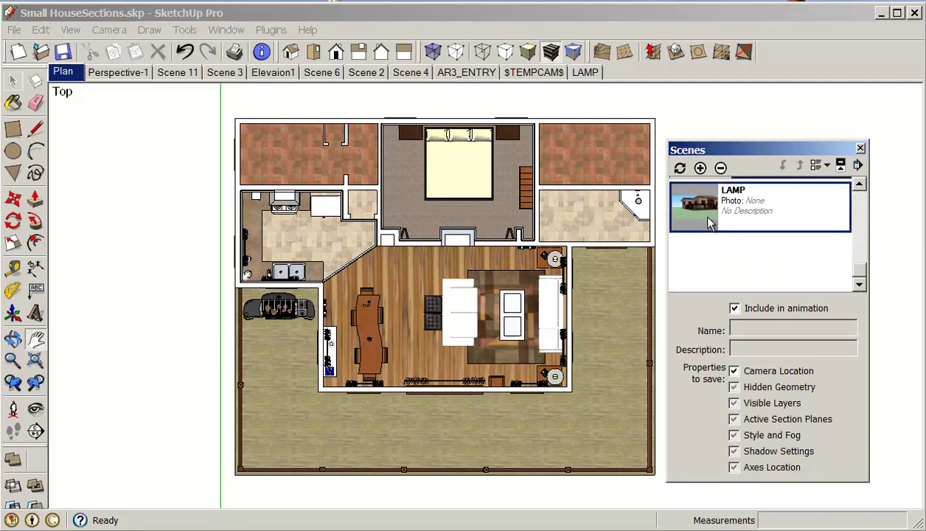
right_click(708, 218)
click(746, 274)
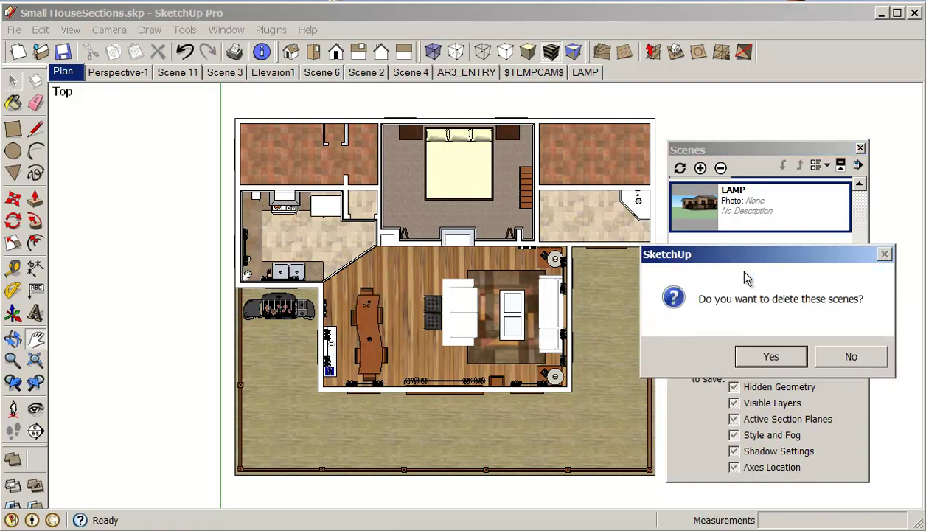
click(770, 353)
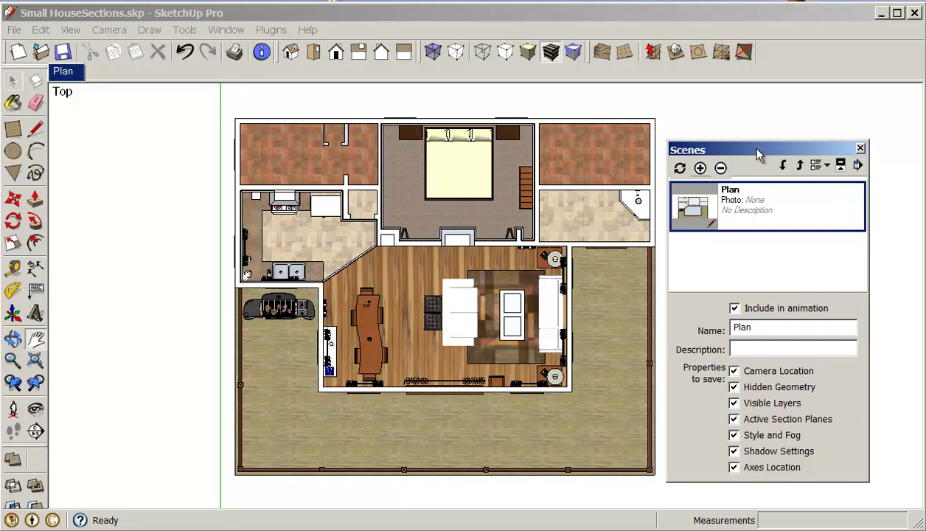
click(860, 148)
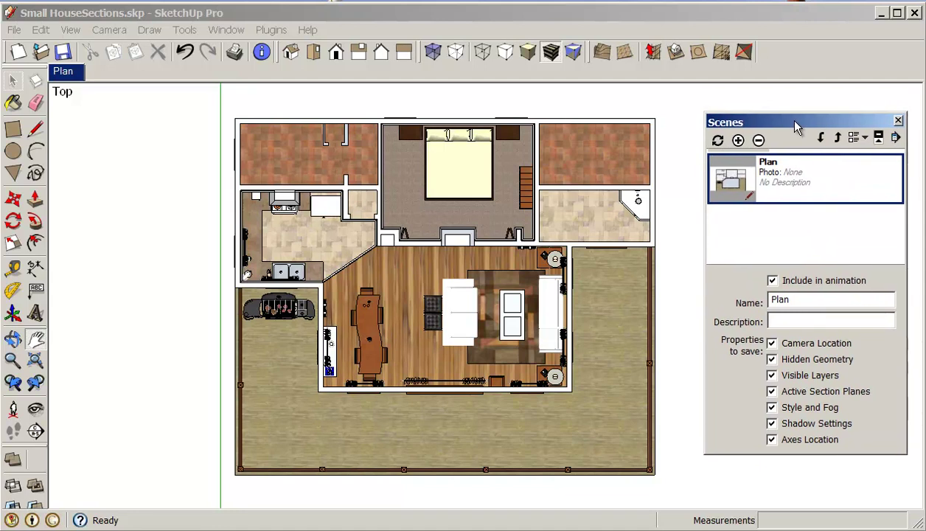
click(899, 121)
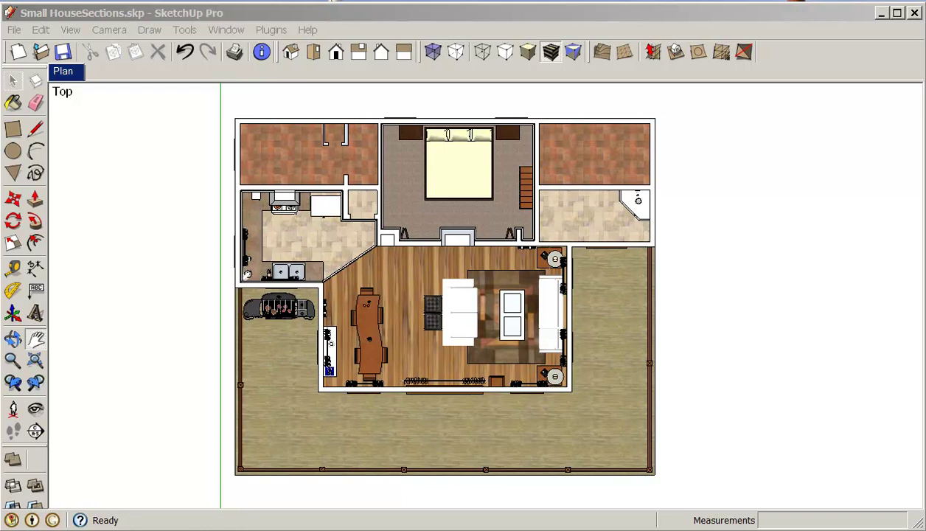
Show the In Model materials in the Materials panel and scroll through the swatches
drag(925, 159, 740, 132)
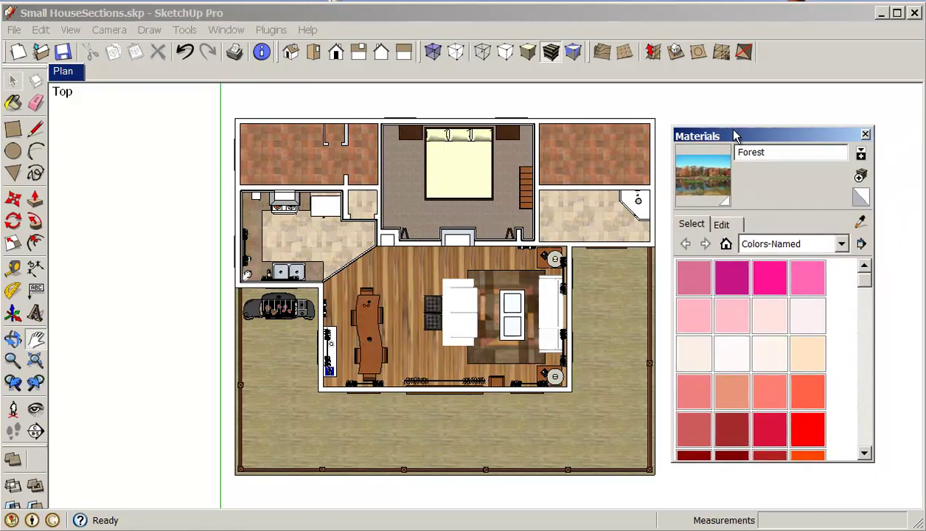
click(727, 245)
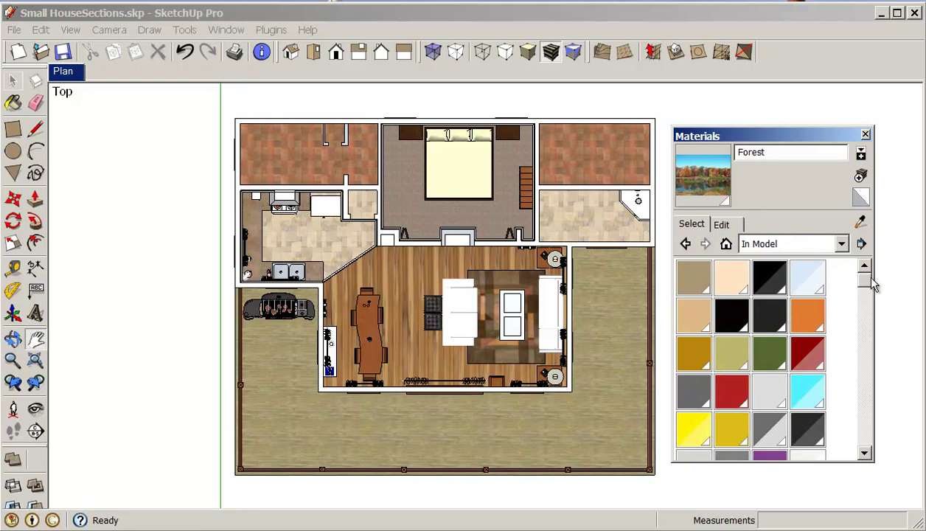
mouse_move(866, 283)
mouse_down()
mouse_move(874, 430)
mouse_move(868, 284)
mouse_move(869, 373)
mouse_move(873, 293)
mouse_up()
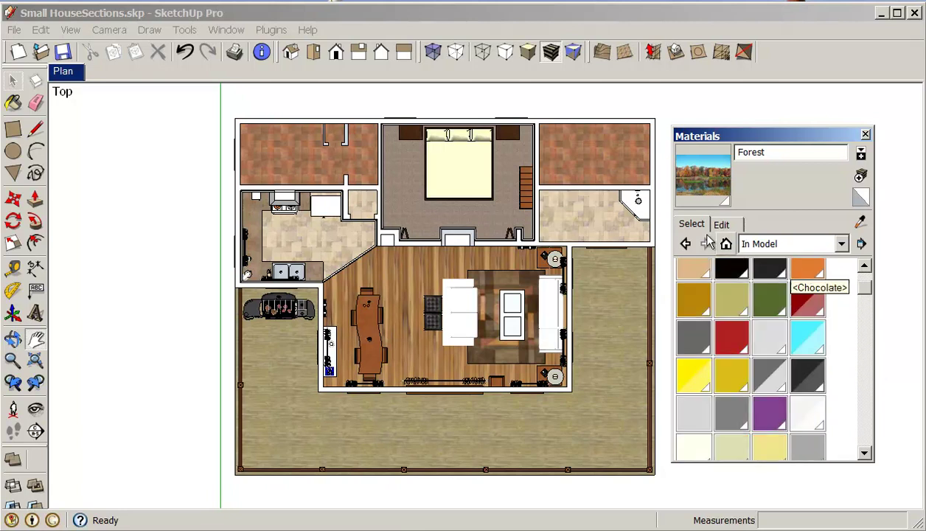
Purge unused items in Model Info Statistics, leaving 105 materials, 138 components and 17 layers
click(226, 31)
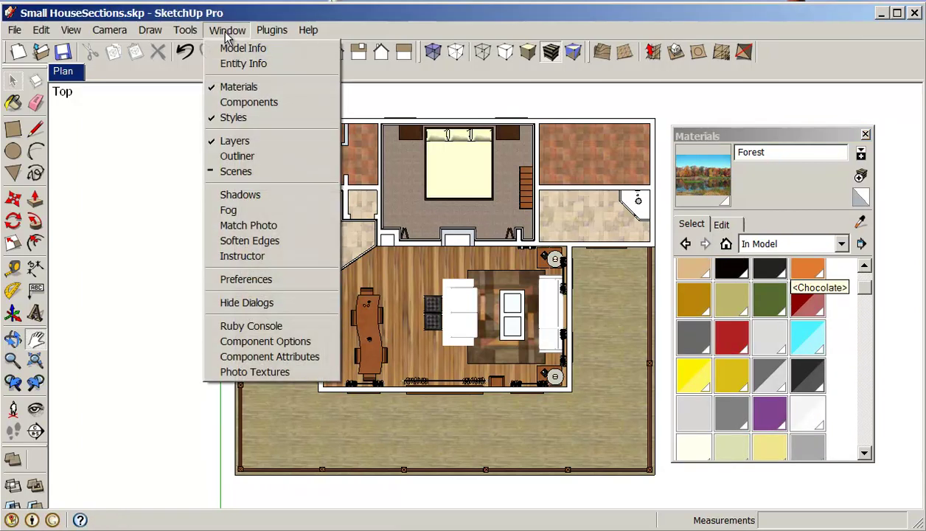
click(243, 48)
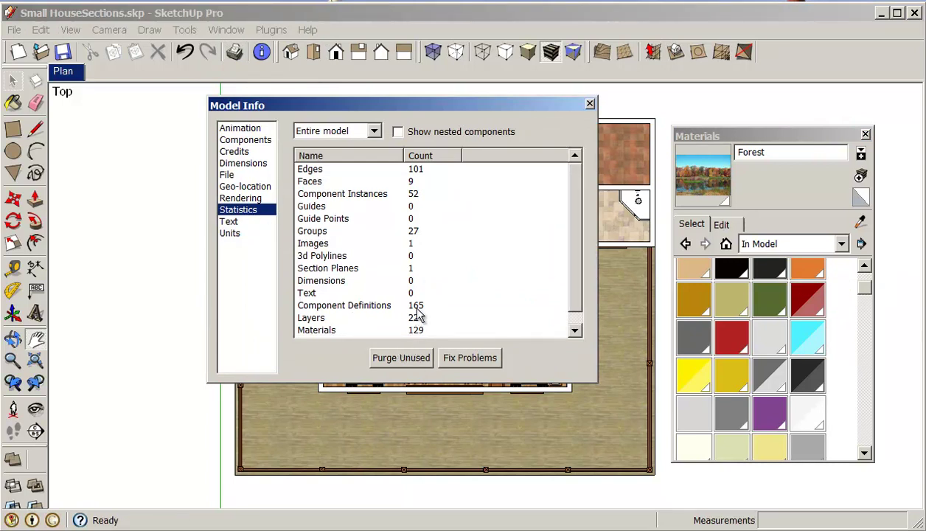
click(398, 360)
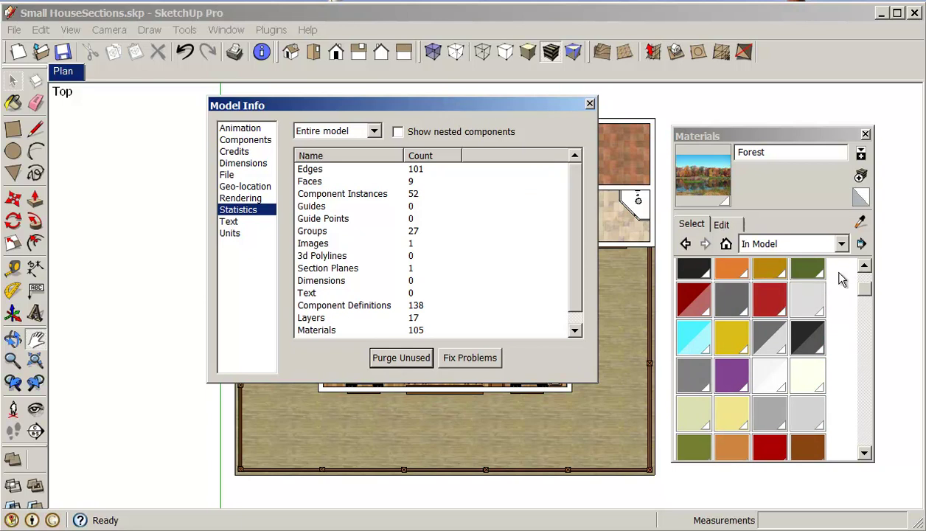
drag(869, 293, 877, 371)
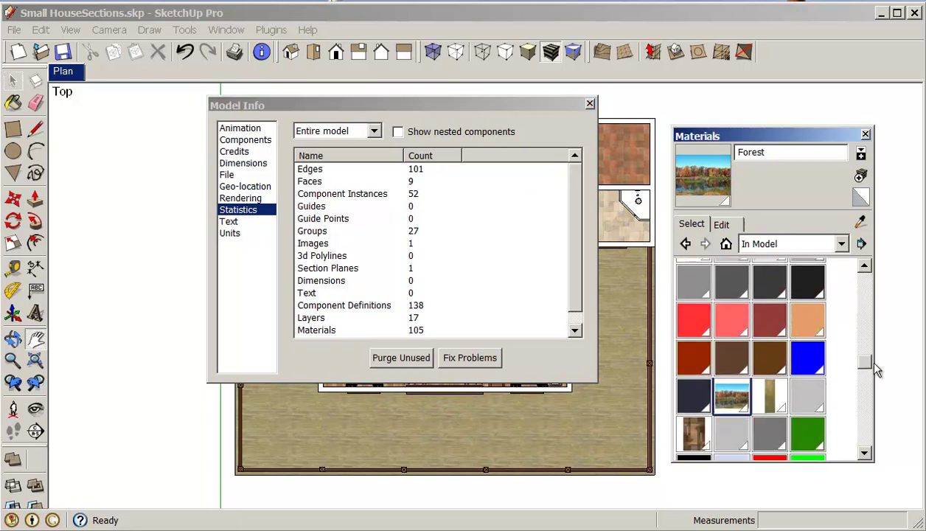
click(589, 106)
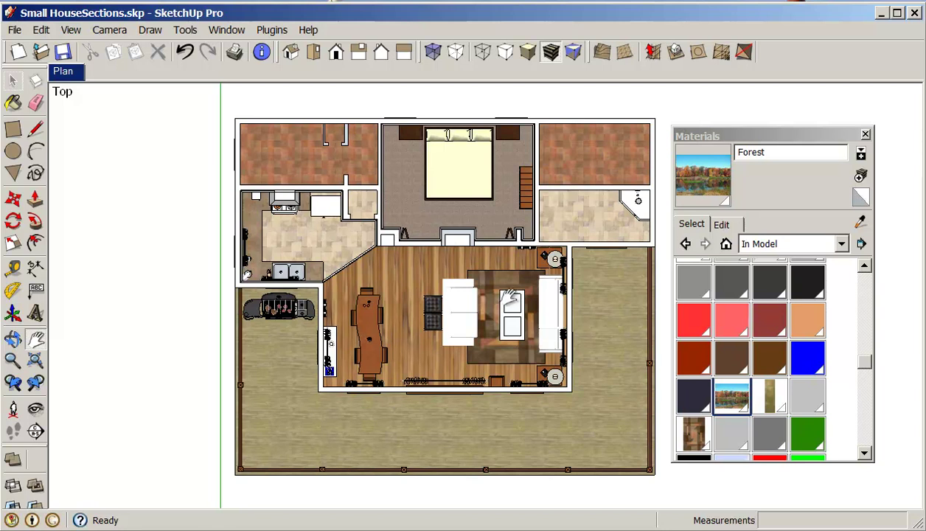
Select the dark red Color_B11 swatch as the current material
click(692, 359)
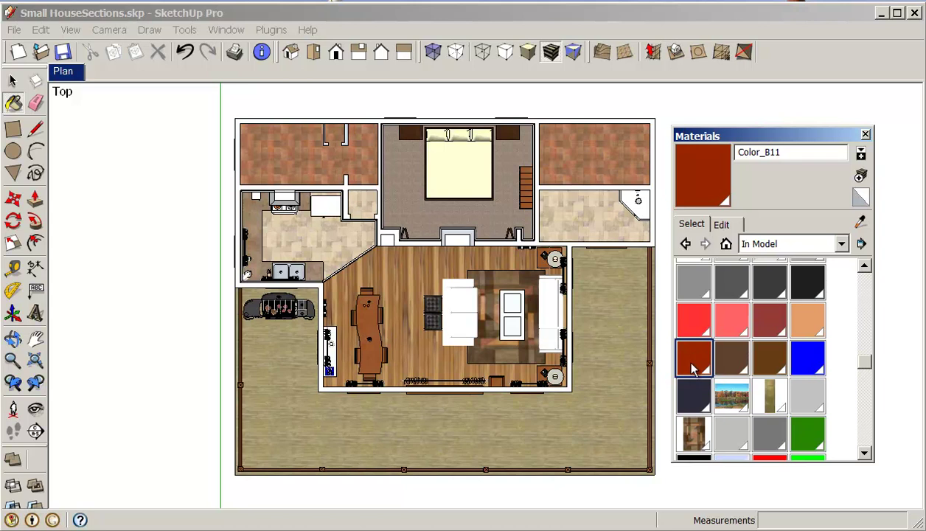
right_click(693, 363)
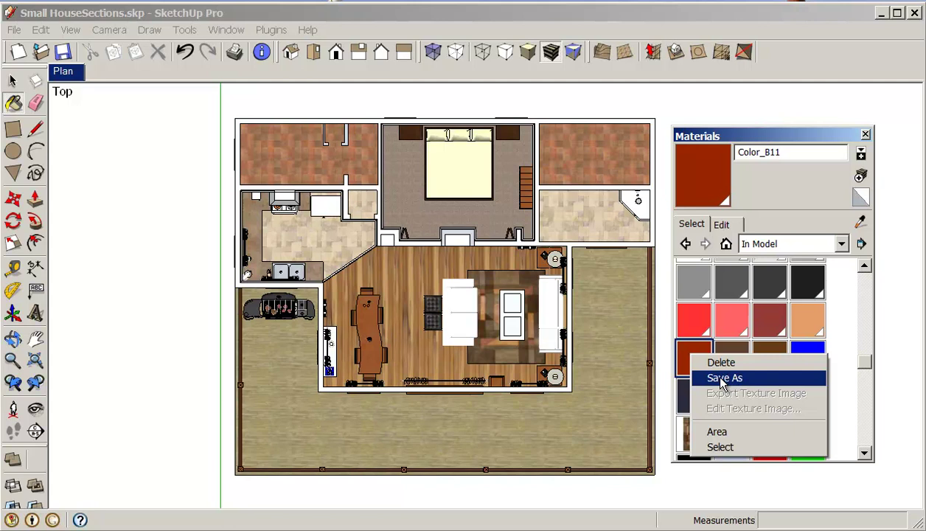
click(722, 379)
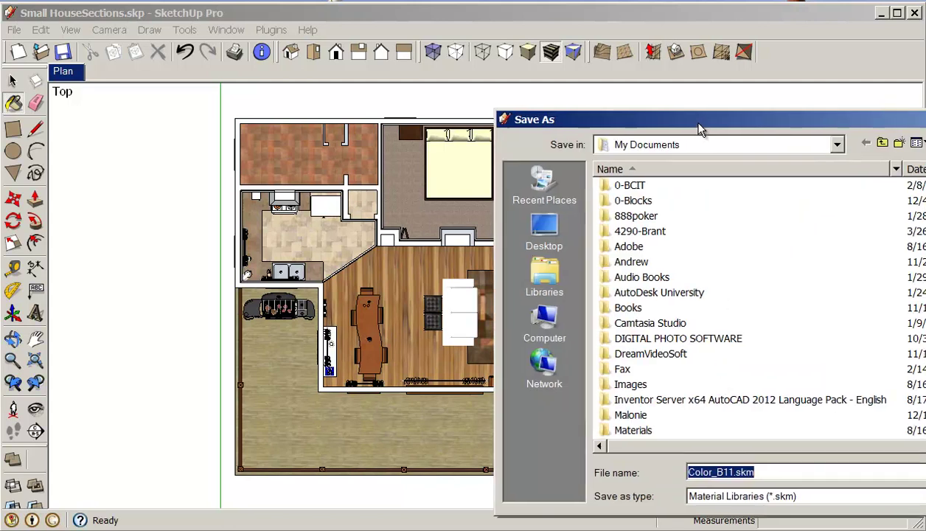
drag(700, 127, 321, 67)
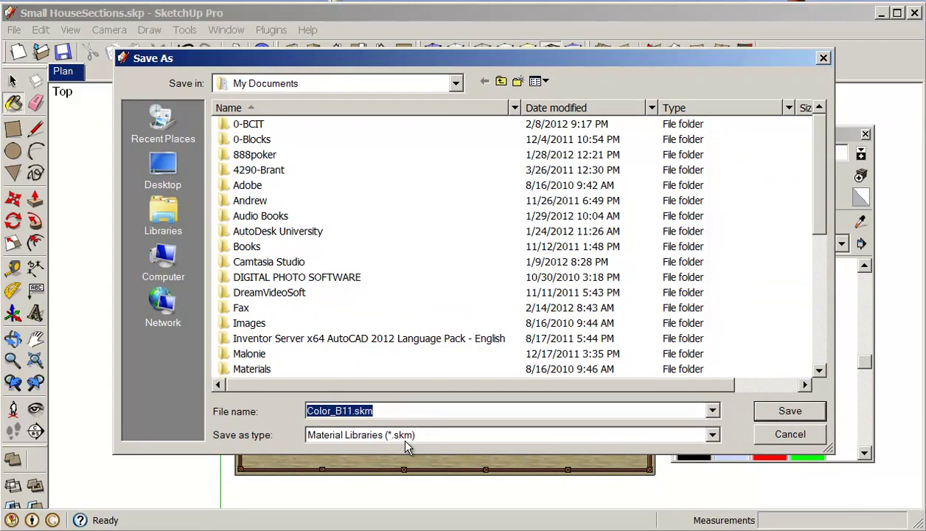
click(713, 436)
click(712, 436)
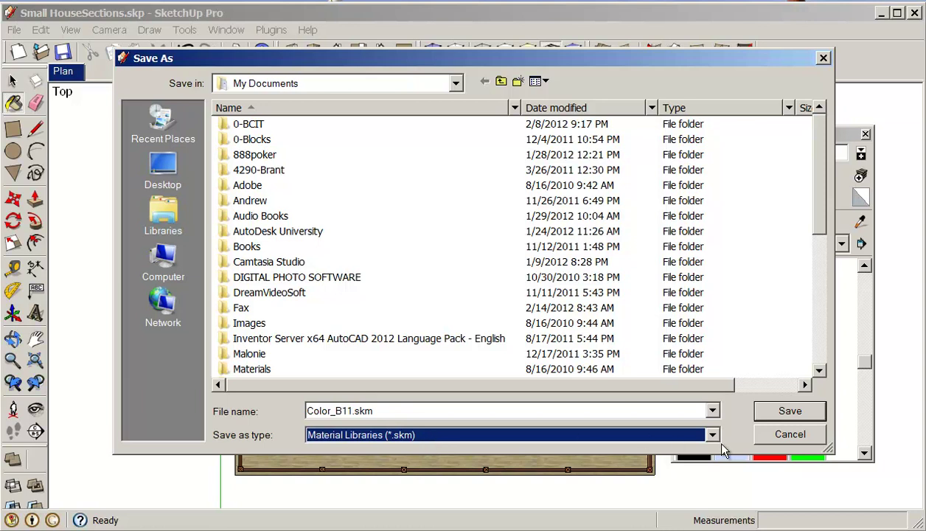
click(787, 436)
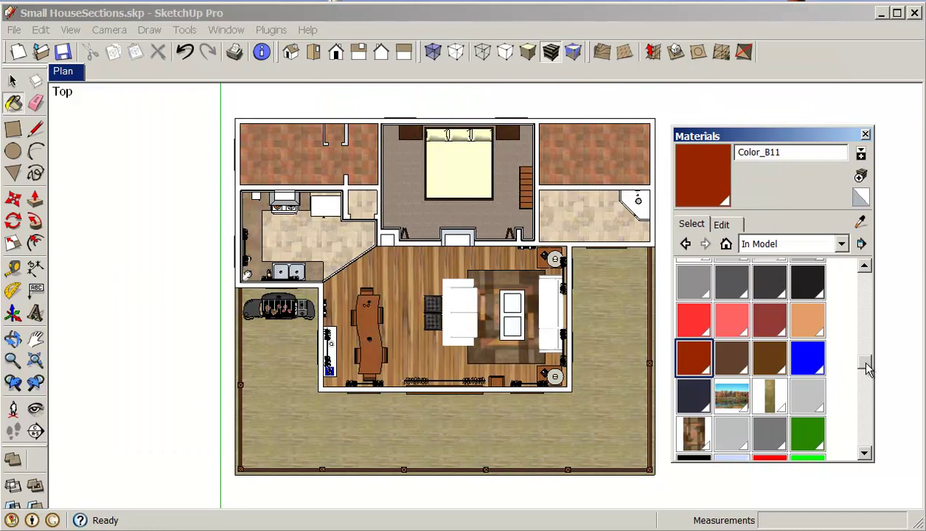
drag(867, 369, 867, 397)
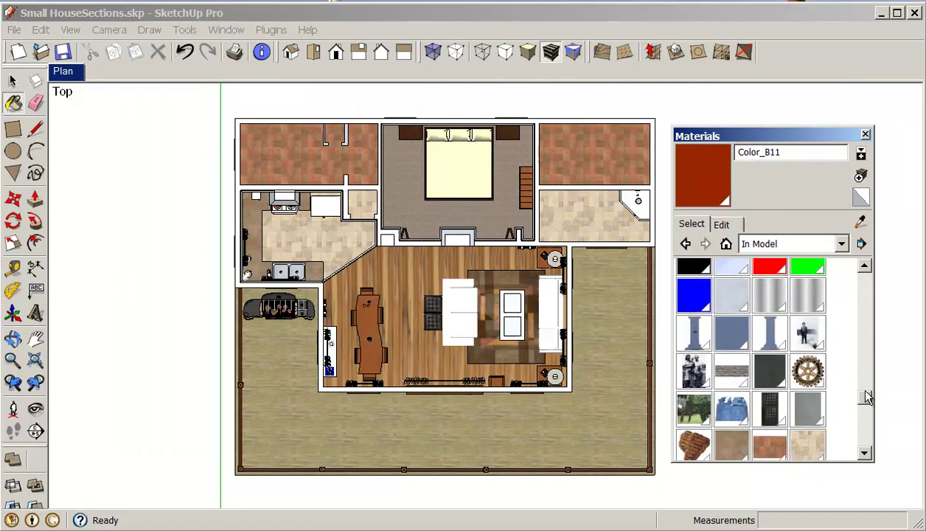
click(771, 303)
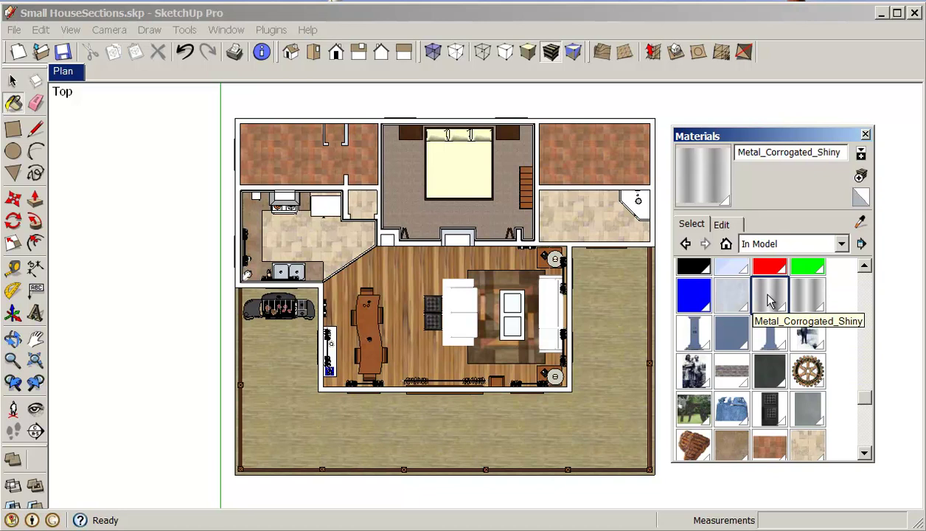
Export the Metal_Corrogated_Shiny texture as a JPEG into 0-BCIT > 0-Intd-1360 > Week-07
right_click(770, 300)
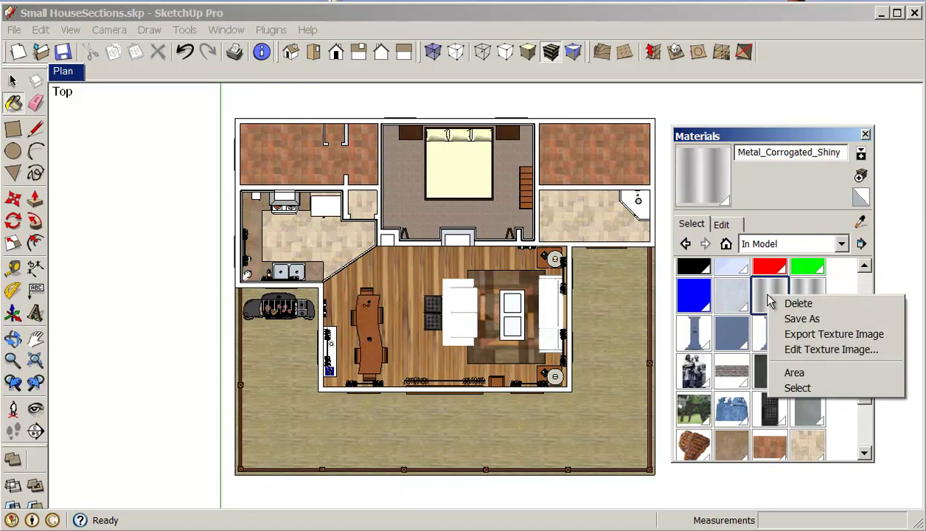
click(790, 336)
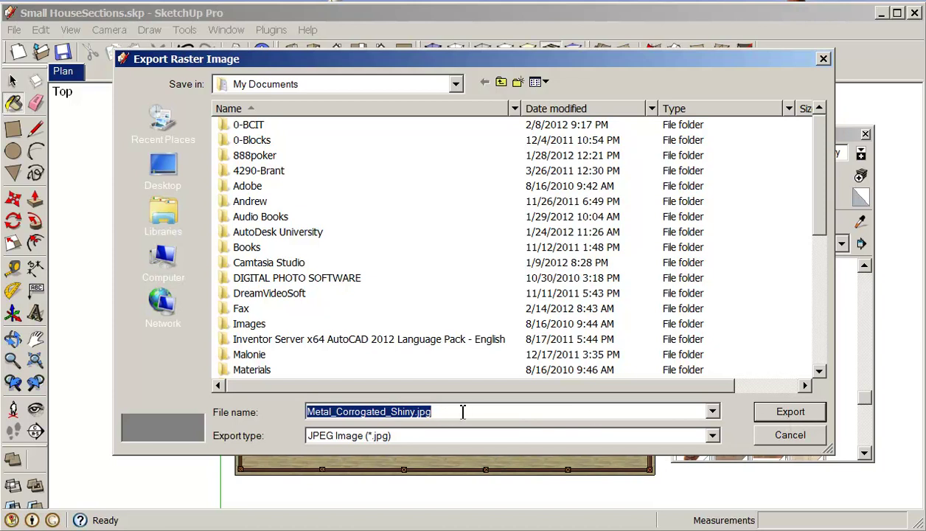
click(711, 436)
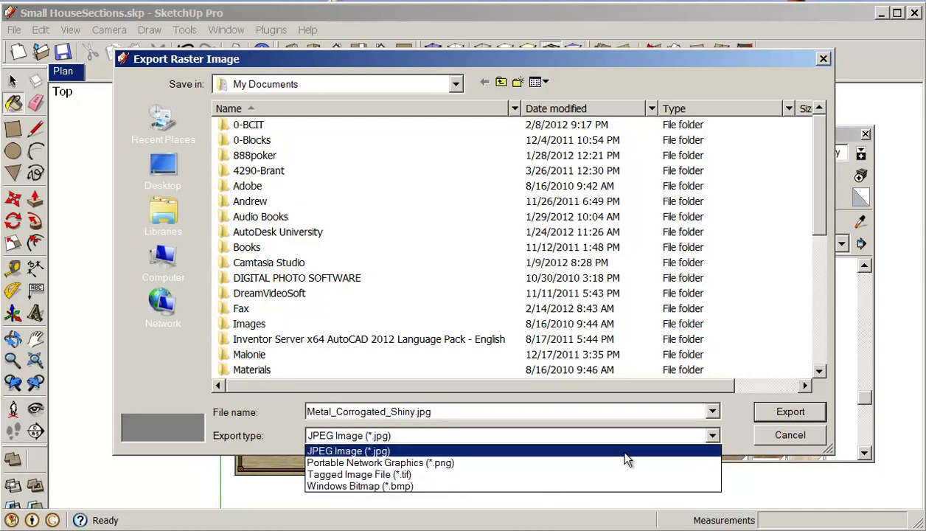
click(411, 452)
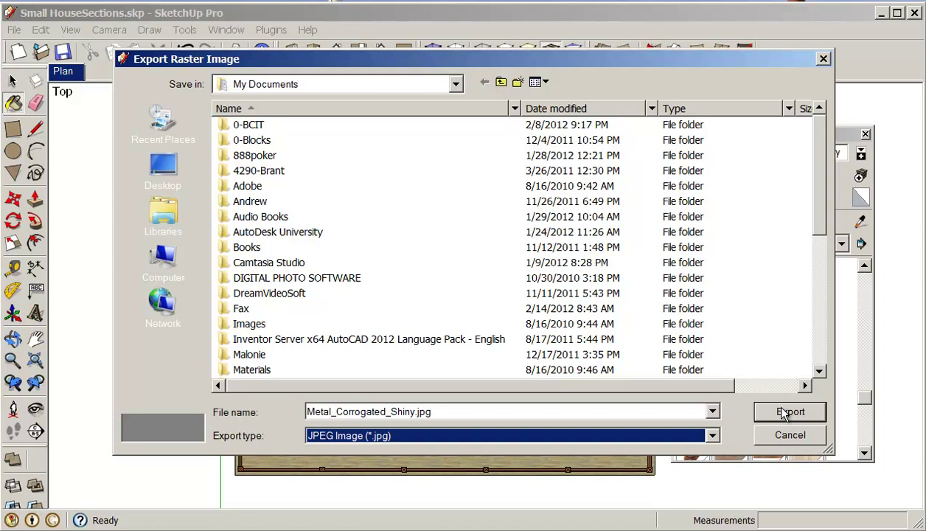
double_click(250, 125)
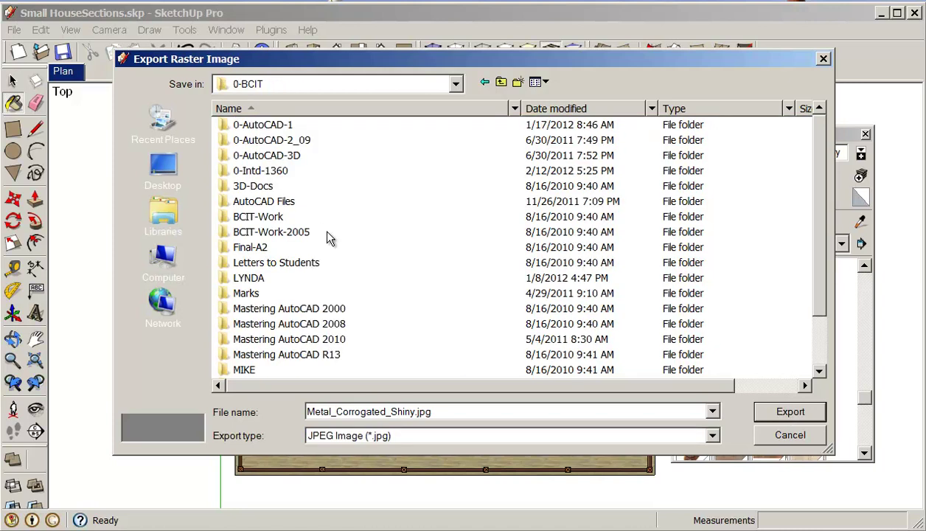
double_click(262, 170)
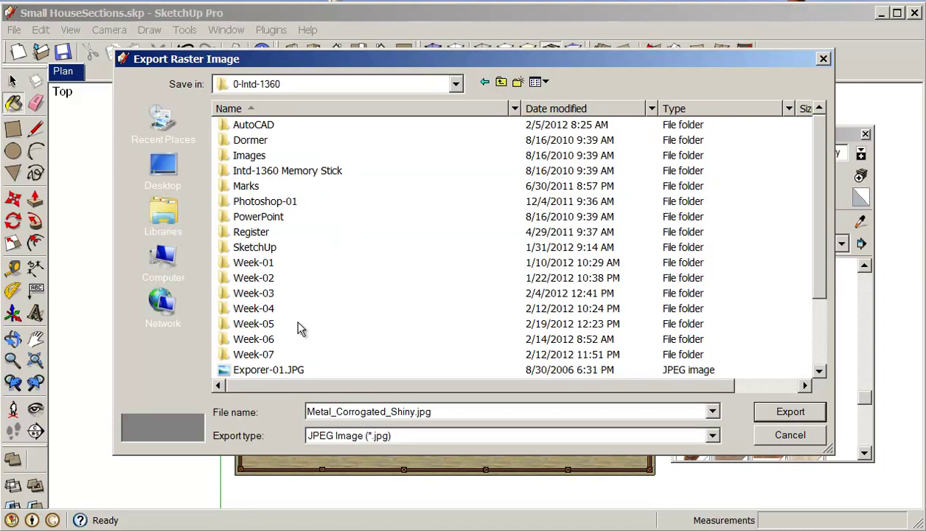
double_click(259, 354)
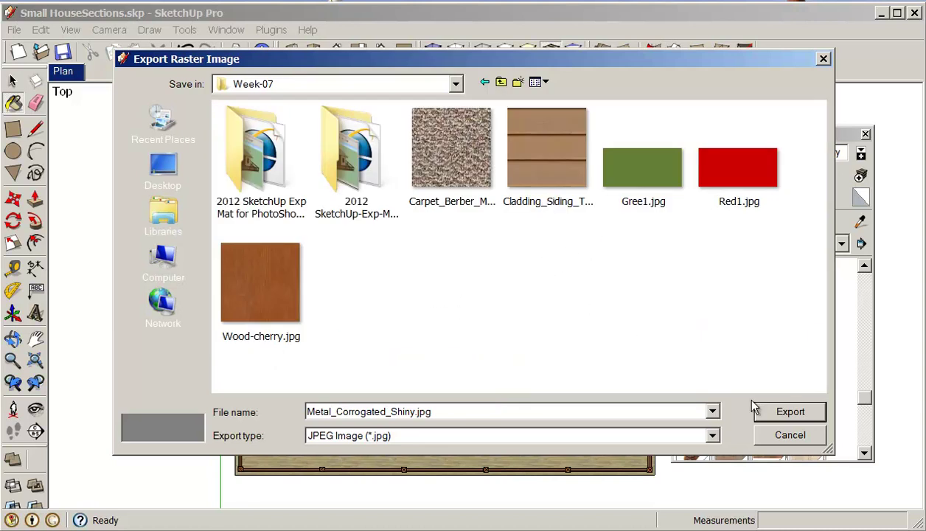
click(784, 415)
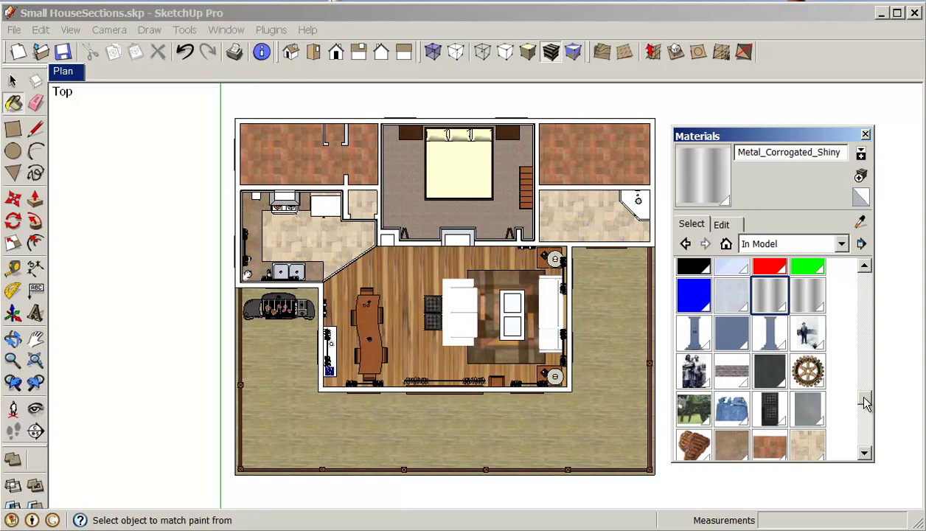
Switch the current material from Tile_Various_Tan back to the dark red Color_B11
click(807, 448)
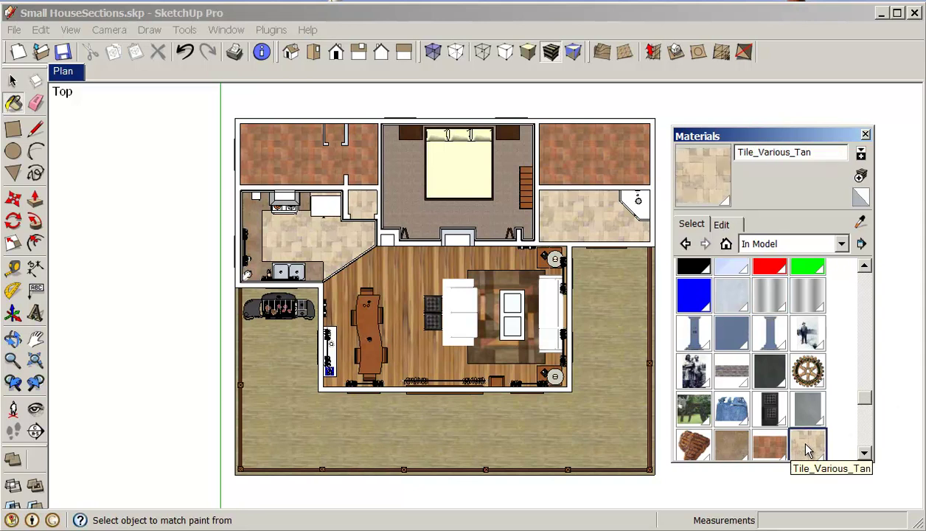
right_click(808, 450)
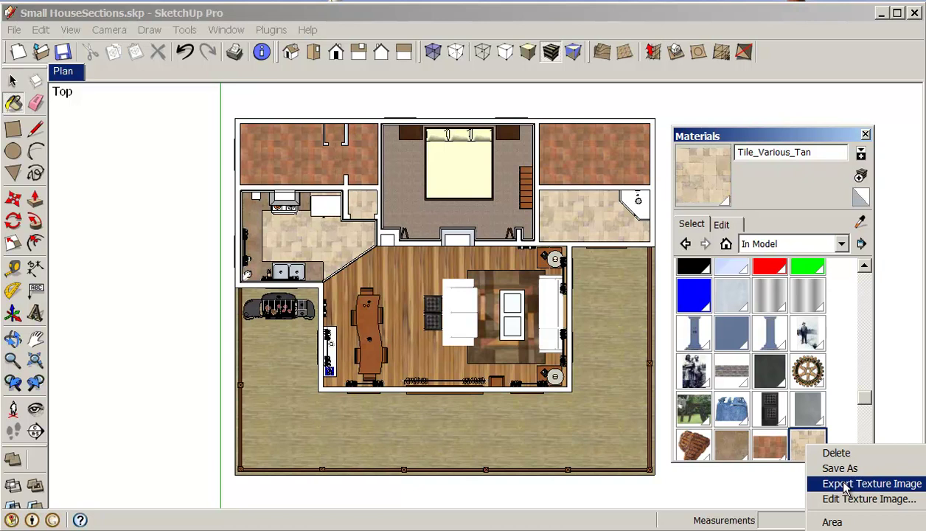
click(704, 486)
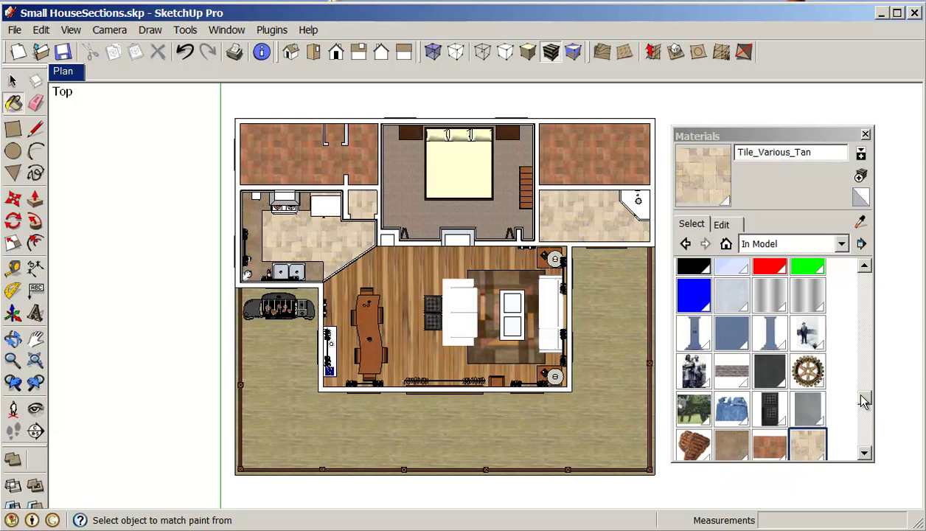
drag(865, 400, 866, 351)
click(700, 380)
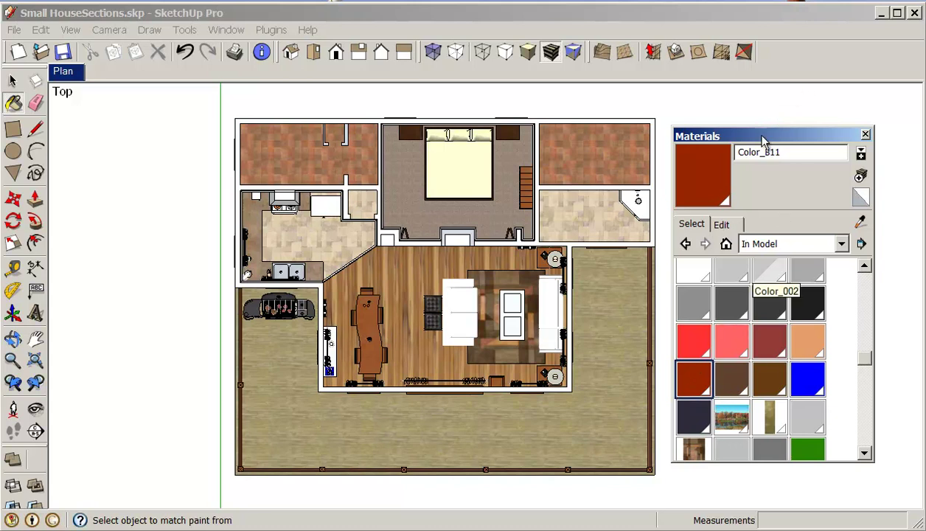
Draw a large rectangle to the right of the floor plan
drag(762, 139, 191, 128)
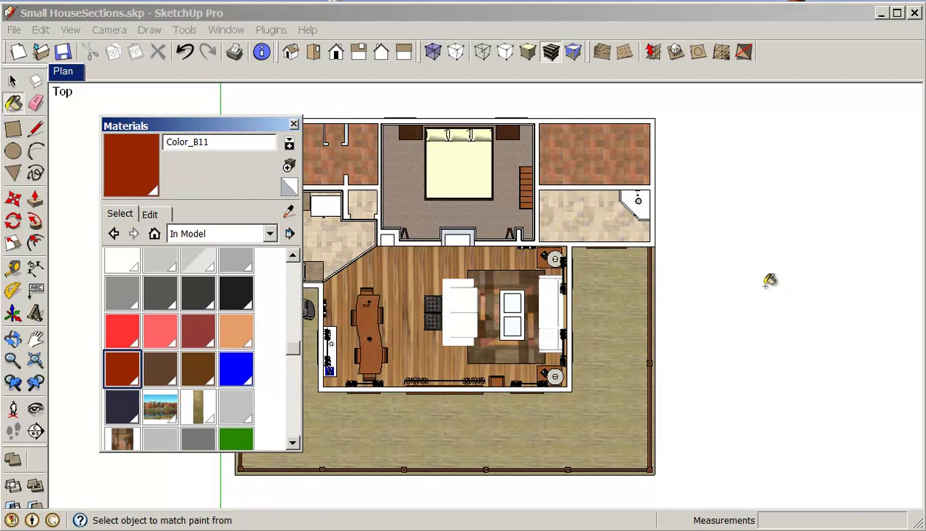
click(36, 338)
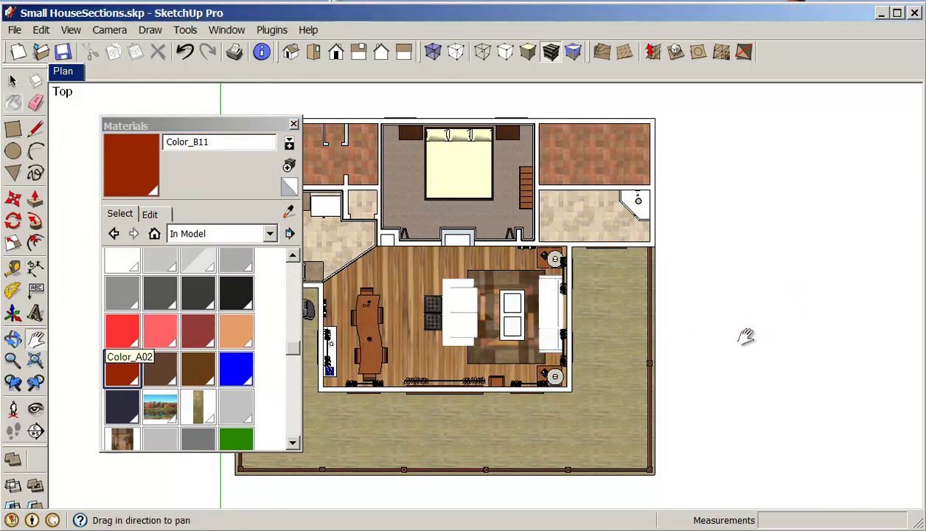
drag(767, 330, 422, 341)
drag(558, 330, 550, 310)
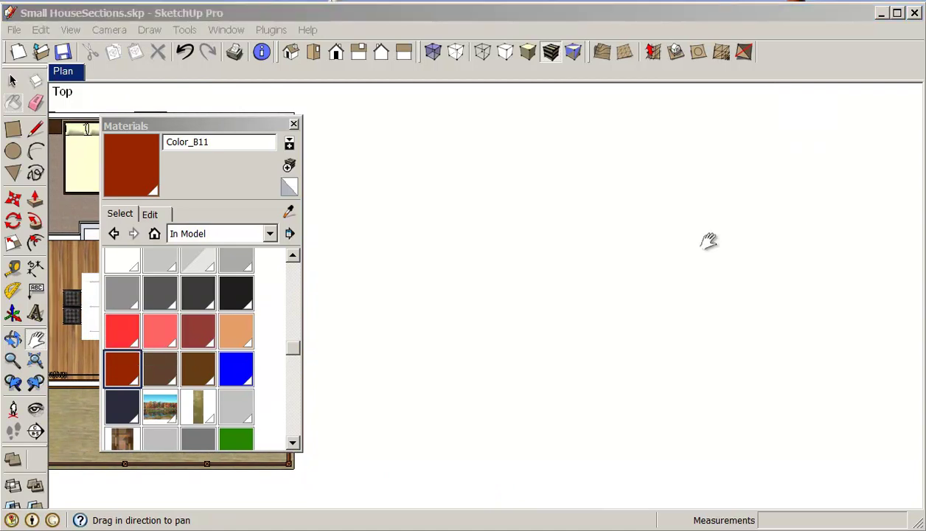
click(13, 128)
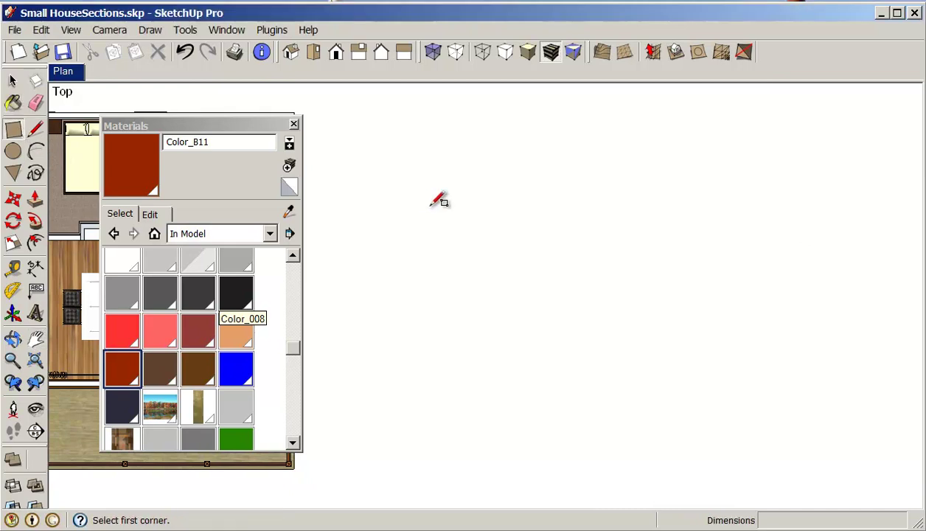
click(359, 131)
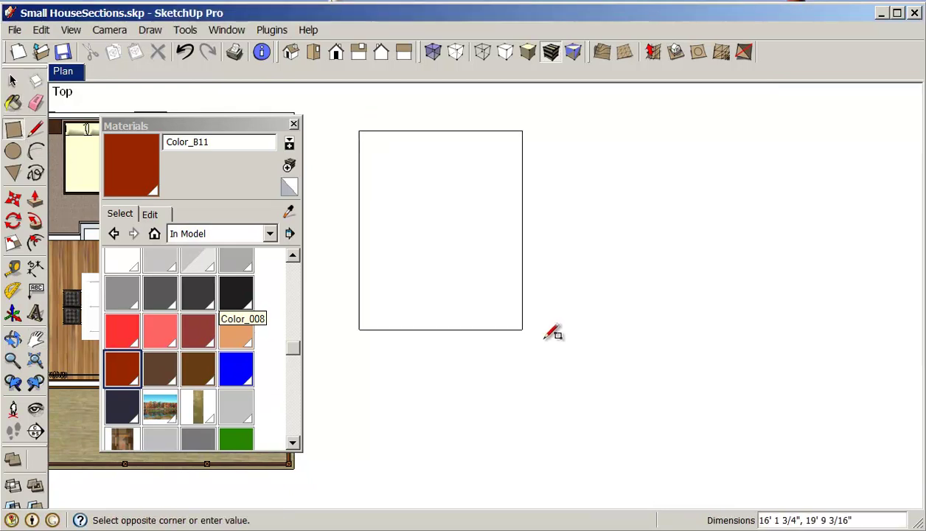
click(850, 476)
Paint the rectangle with Color_B11 and close the Materials window
key(b)
click(426, 236)
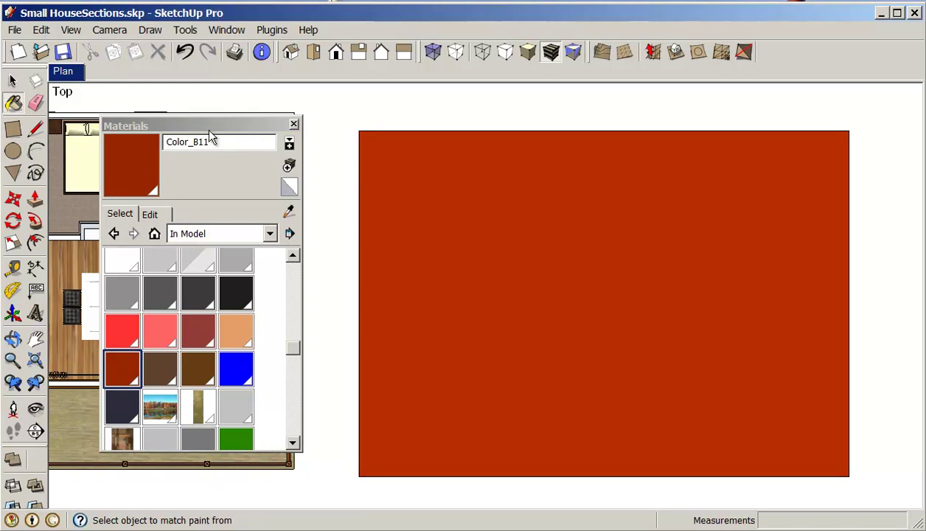
drag(205, 127, 391, 161)
click(432, 142)
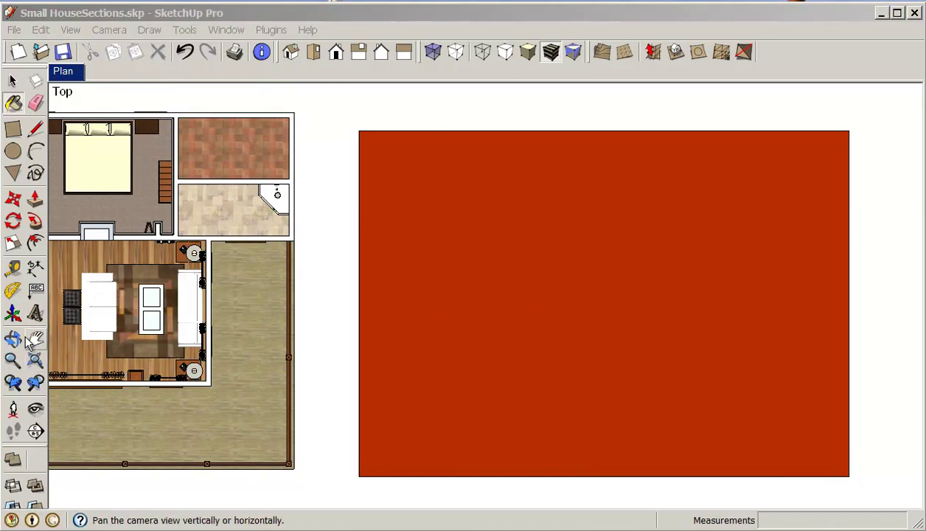
Zoom in on the red rectangle until it fills the view, leaving nothing selected
click(13, 81)
click(553, 293)
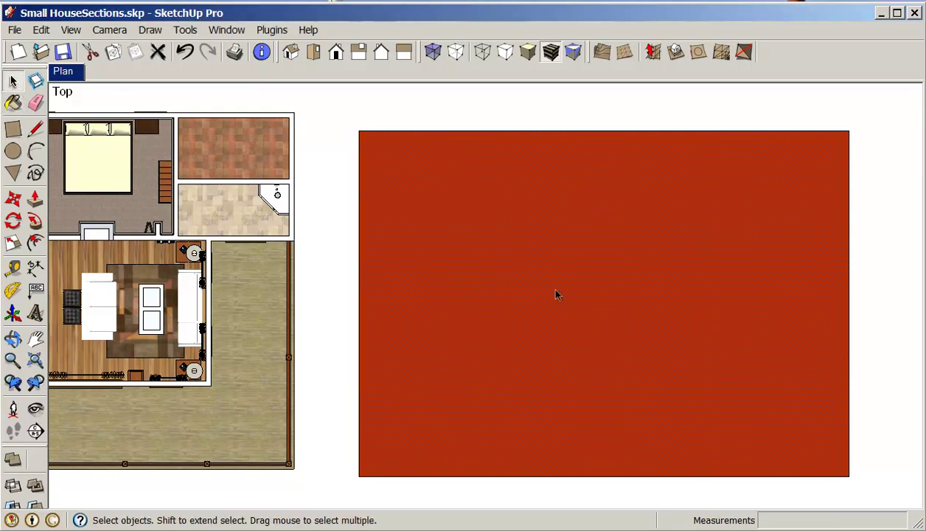
scroll(579, 293, up, 4)
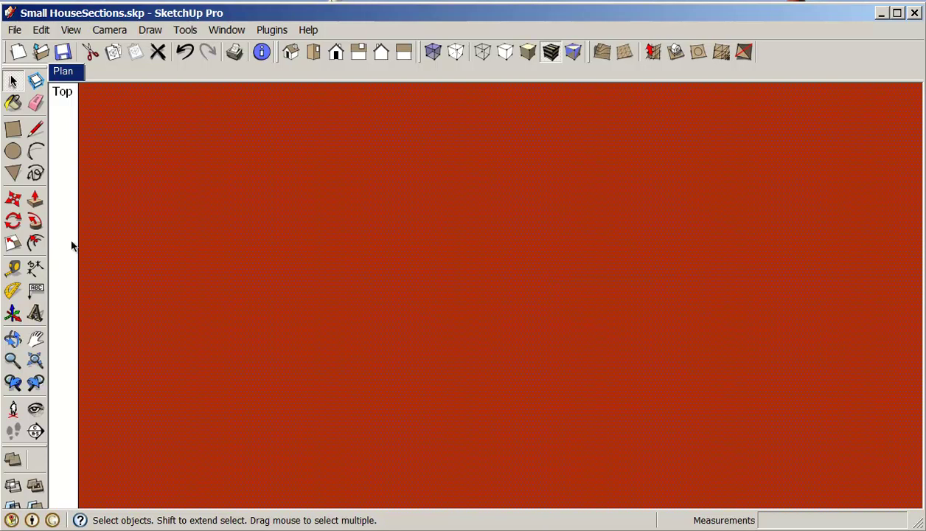
click(62, 244)
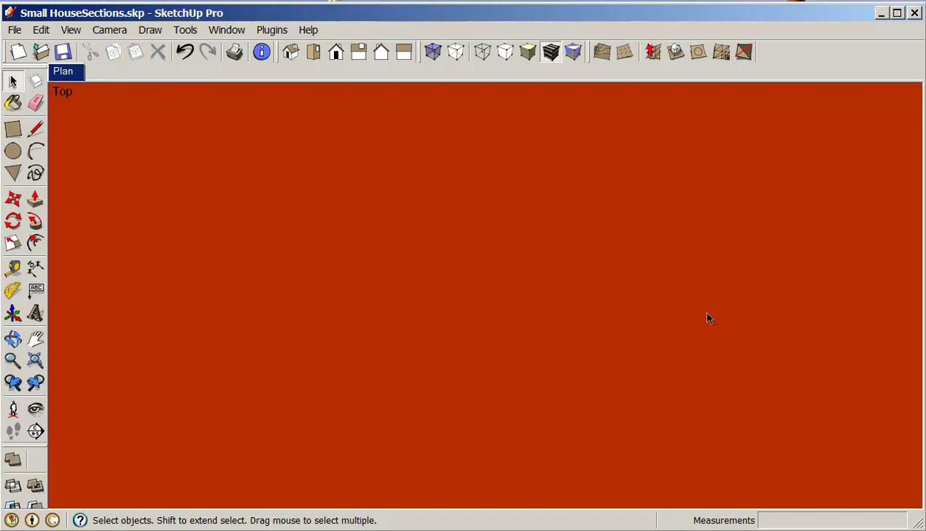
click(14, 30)
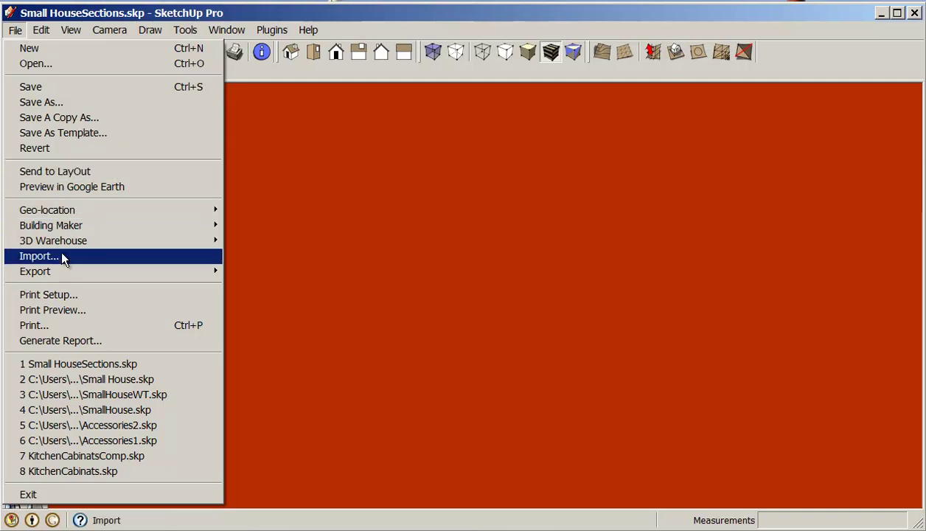
Export the view as the 2D graphic Red2.jpg into 0-BCIT\0-Intd-1360\Week-07
mouse_move(48, 273)
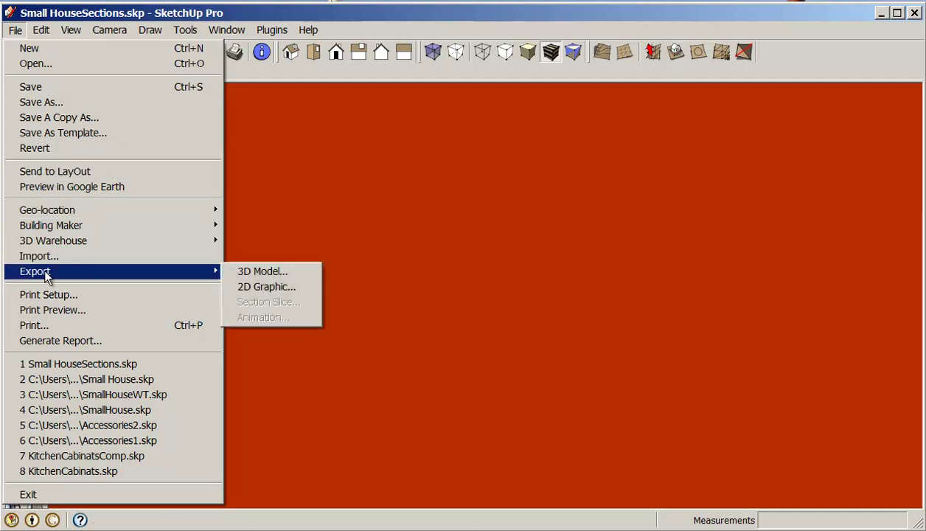
click(257, 287)
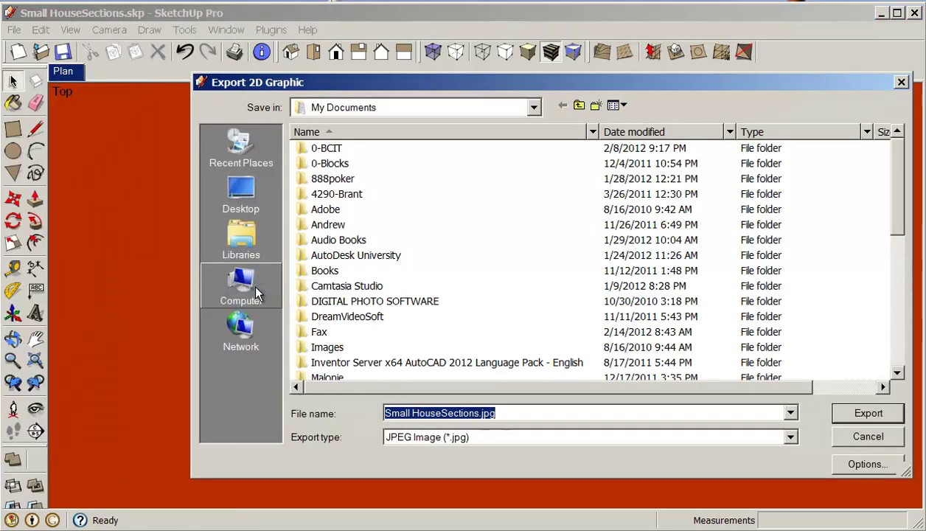
double_click(330, 151)
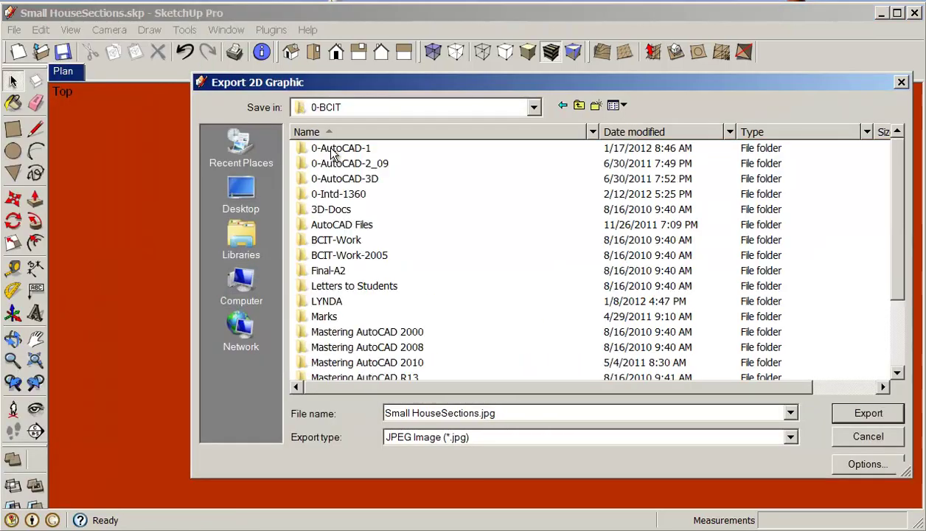
double_click(328, 196)
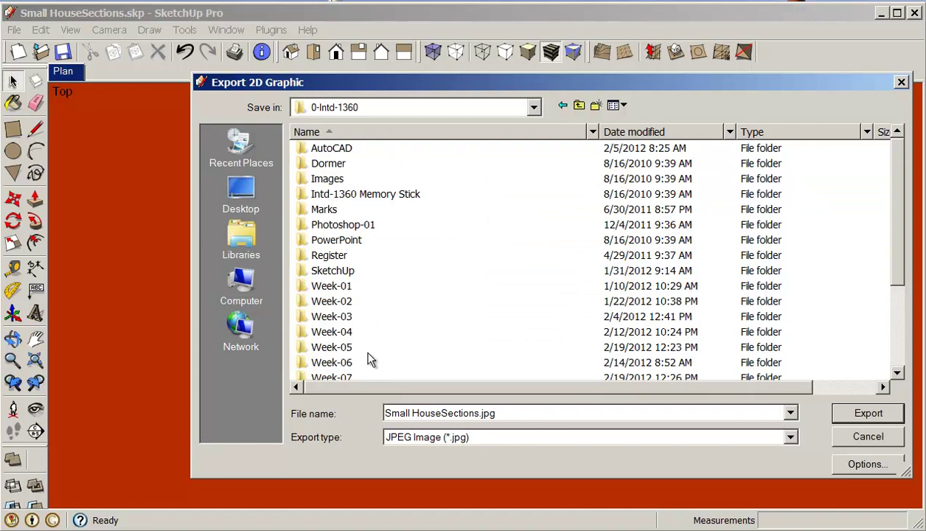
double_click(345, 377)
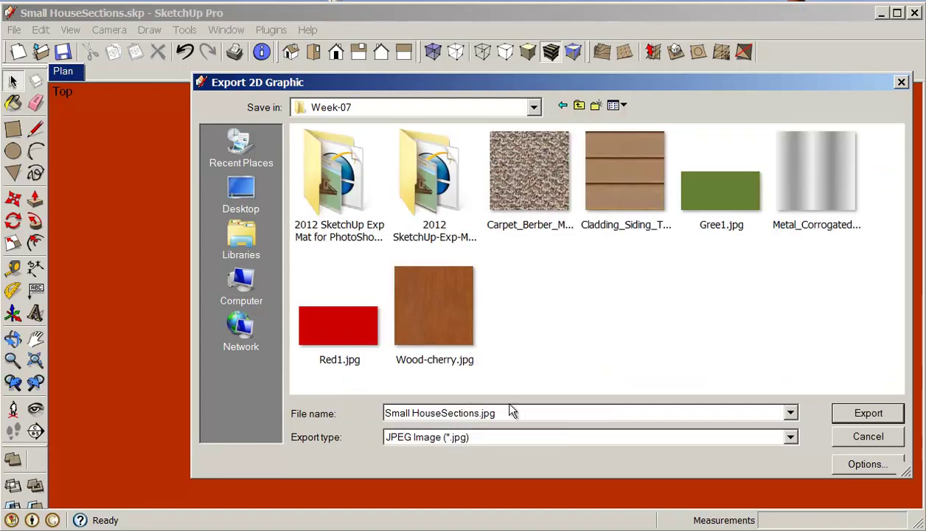
click(356, 326)
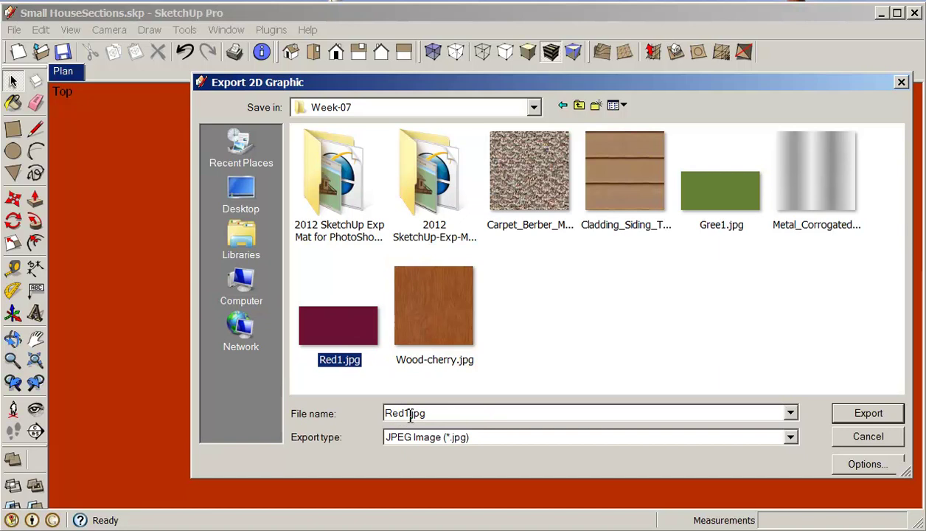
double_click(410, 413)
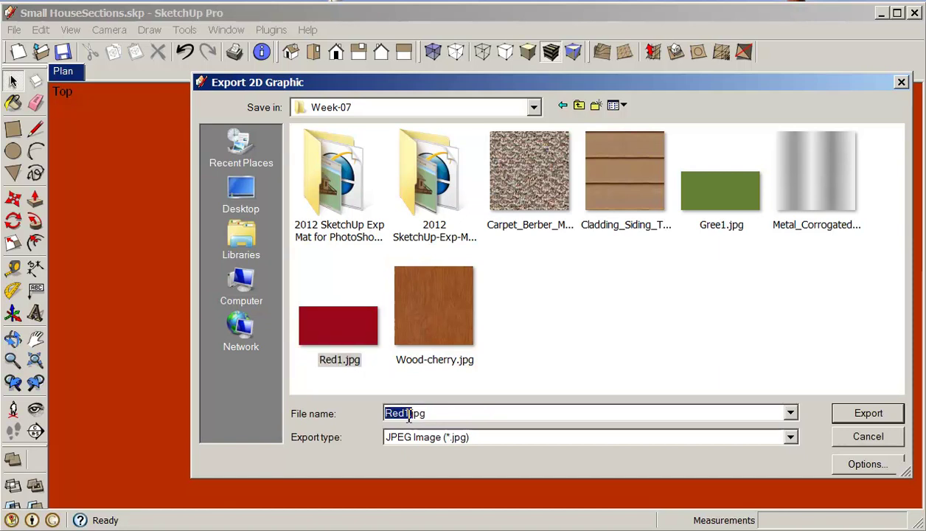
drag(404, 414, 410, 414)
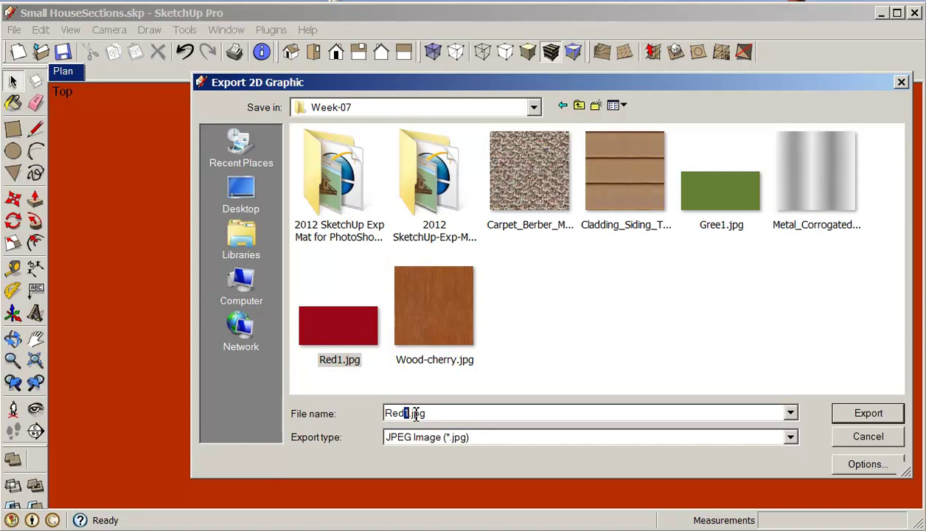
text(2)
click(856, 412)
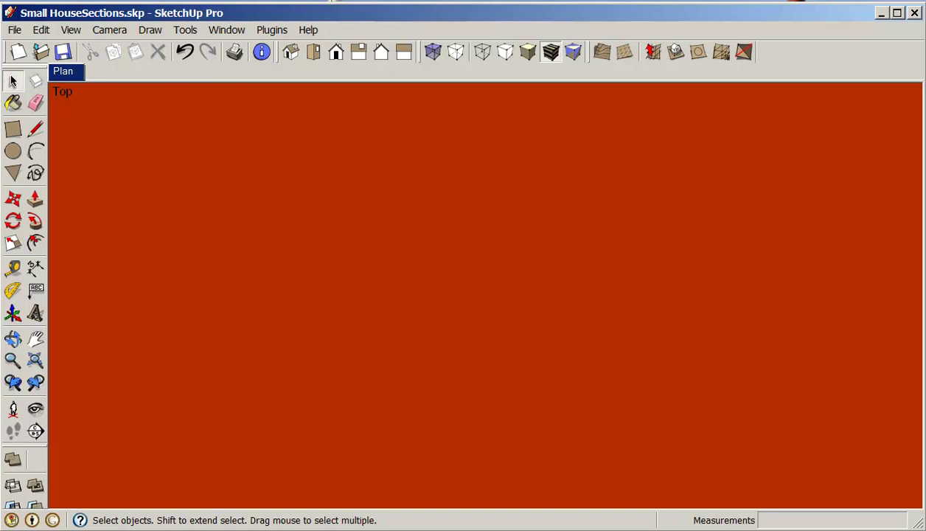
drag(733, 110, 622, 139)
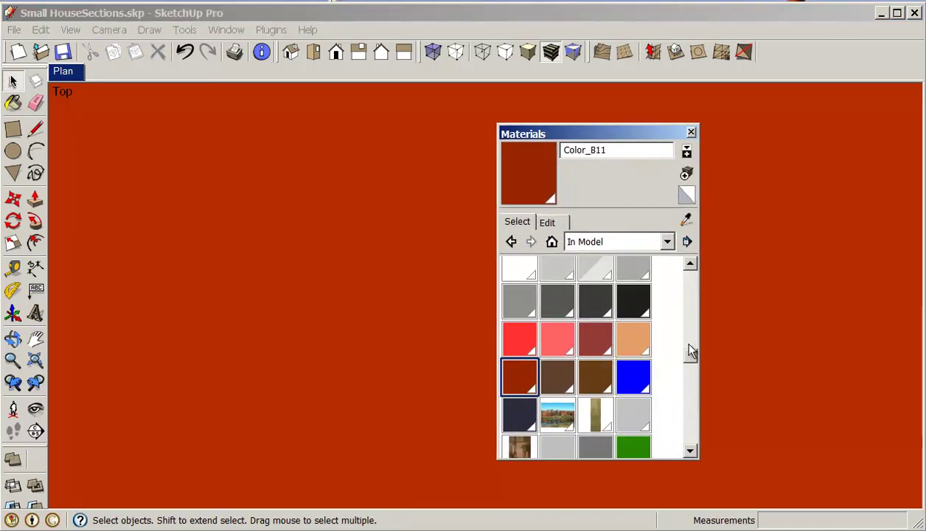
Paint the rectangle with blue Color_I01 and export the view as Blue1.jpg into Week-07
click(639, 377)
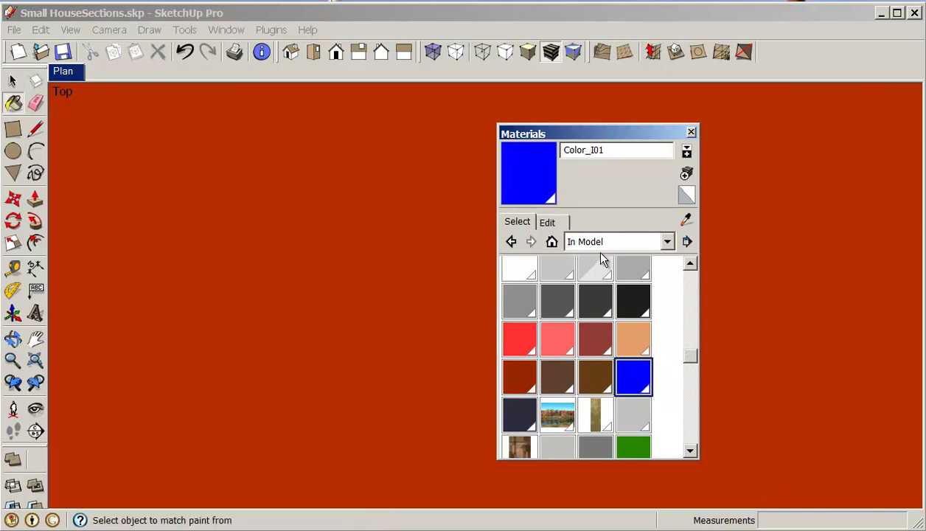
click(359, 197)
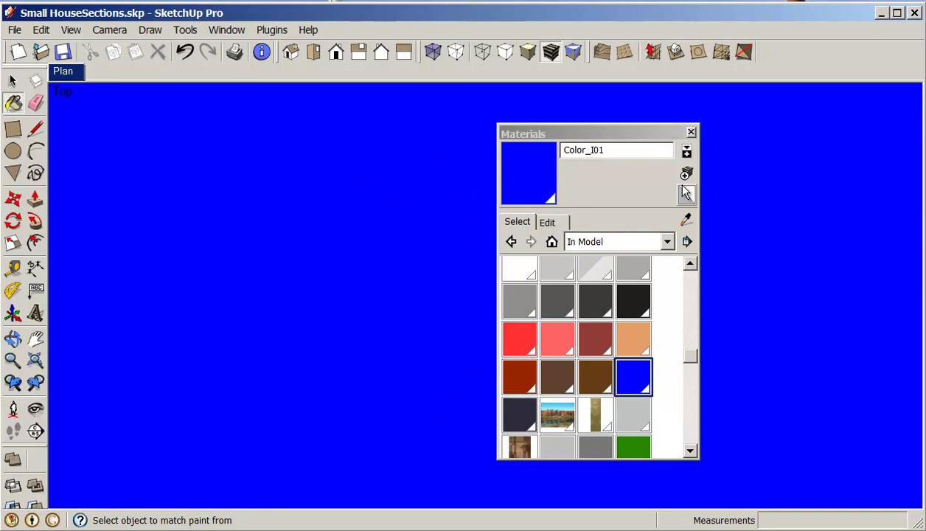
click(15, 31)
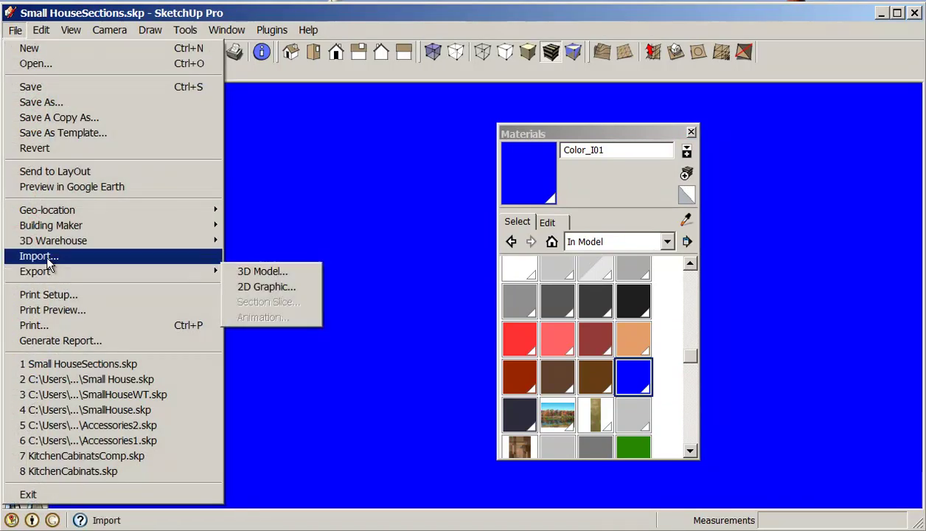
click(243, 287)
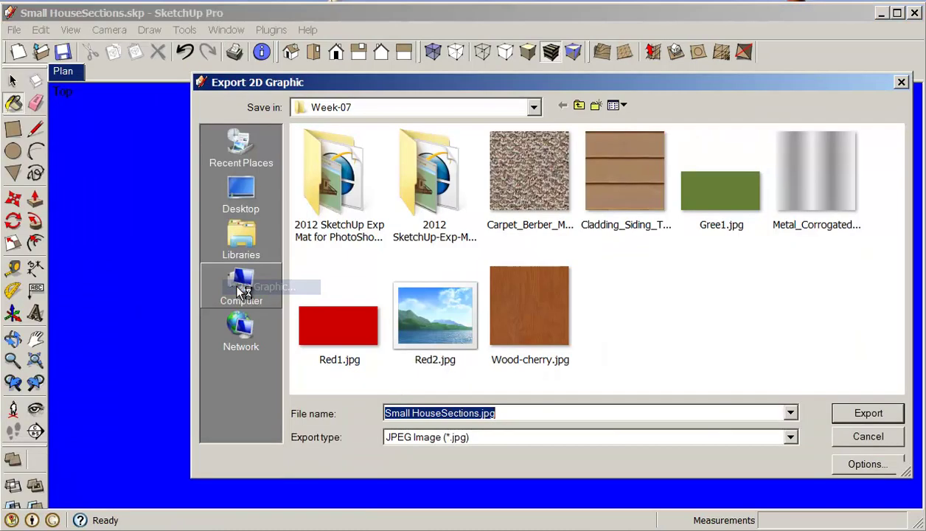
click(456, 414)
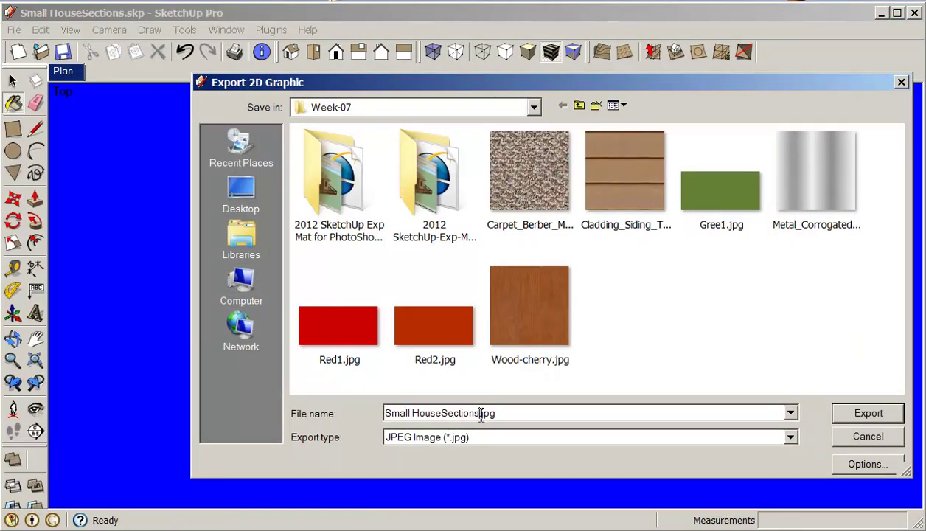
drag(480, 414, 346, 412)
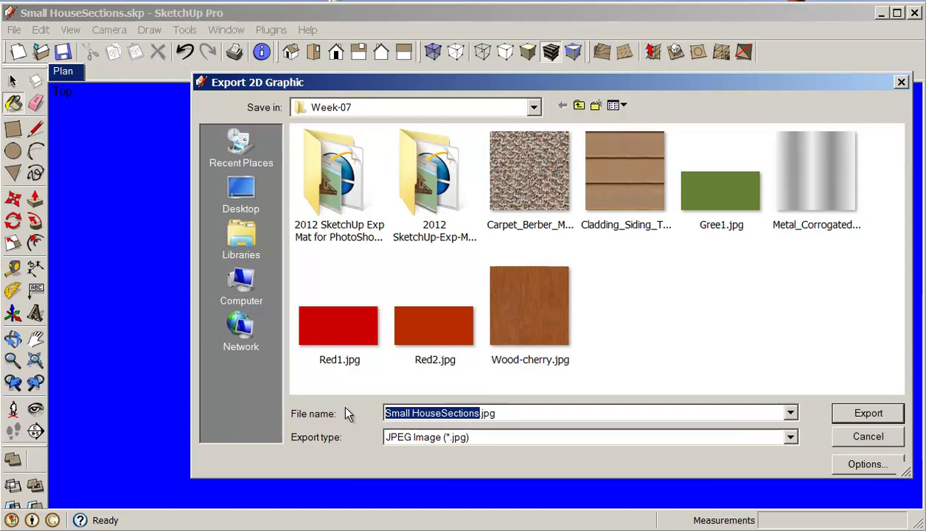
text(Blue)
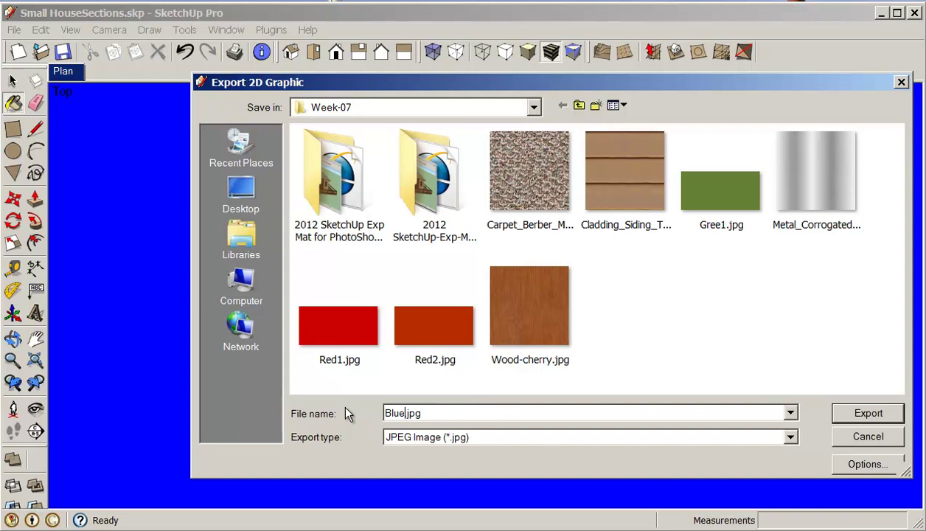
text(1)
click(868, 413)
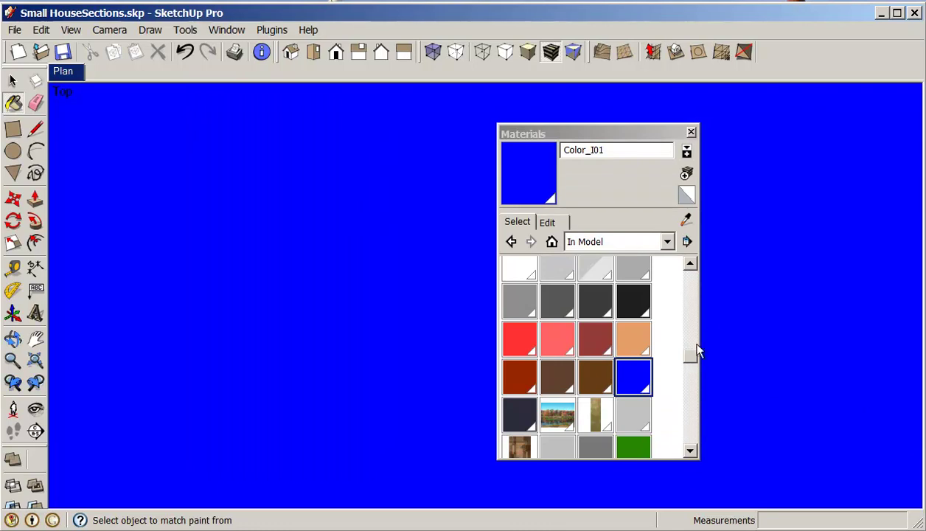
Fill the large rectangle face with the Khaki material
drag(695, 354, 694, 300)
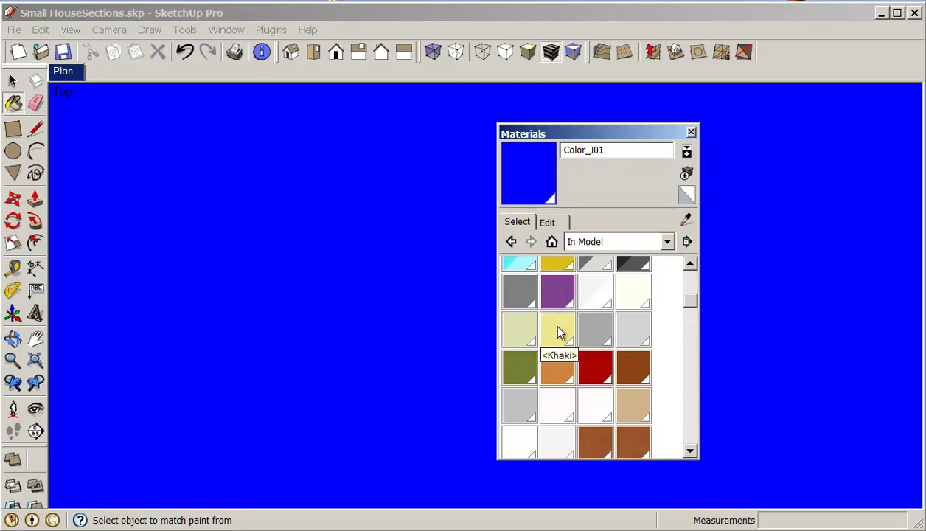
click(558, 334)
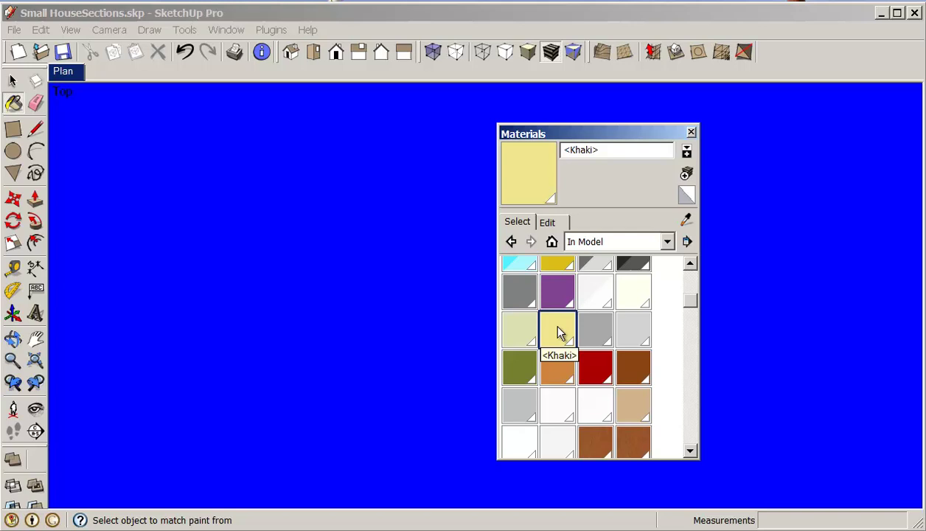
click(749, 327)
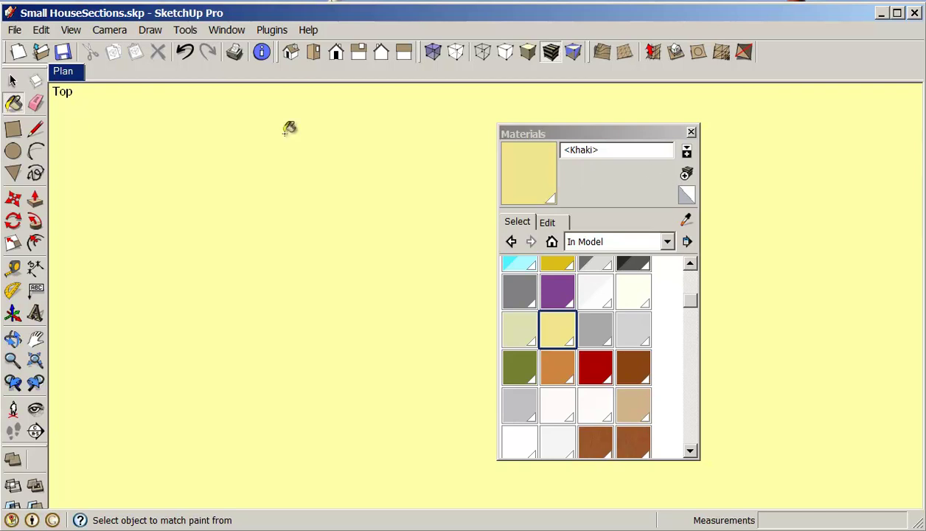
Export the khaki view as a 2D graphic named Khaki1.jpg into Week-07
click(15, 30)
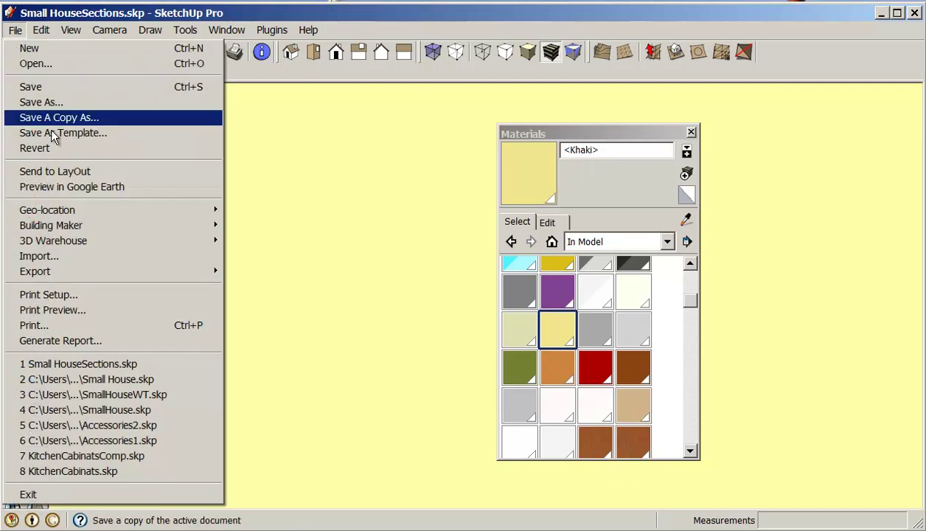
mouse_move(42, 274)
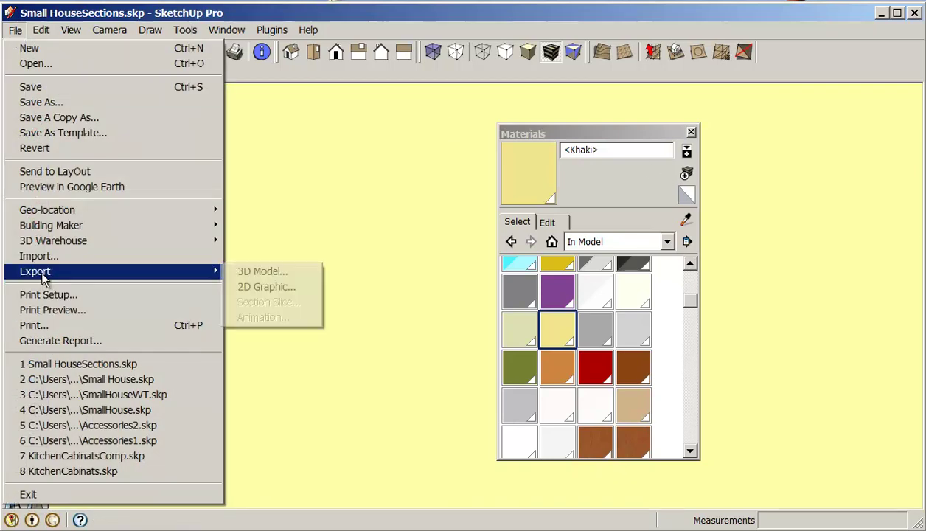
click(250, 287)
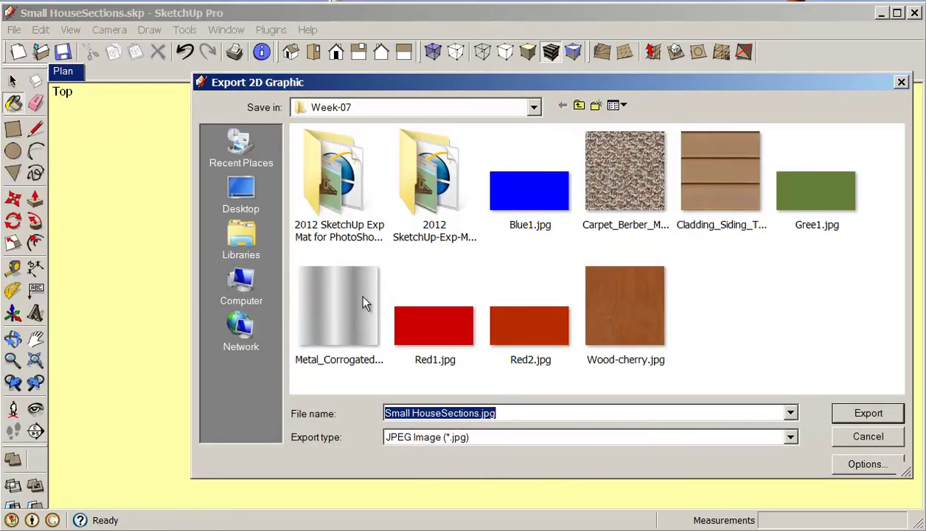
drag(518, 85, 438, 168)
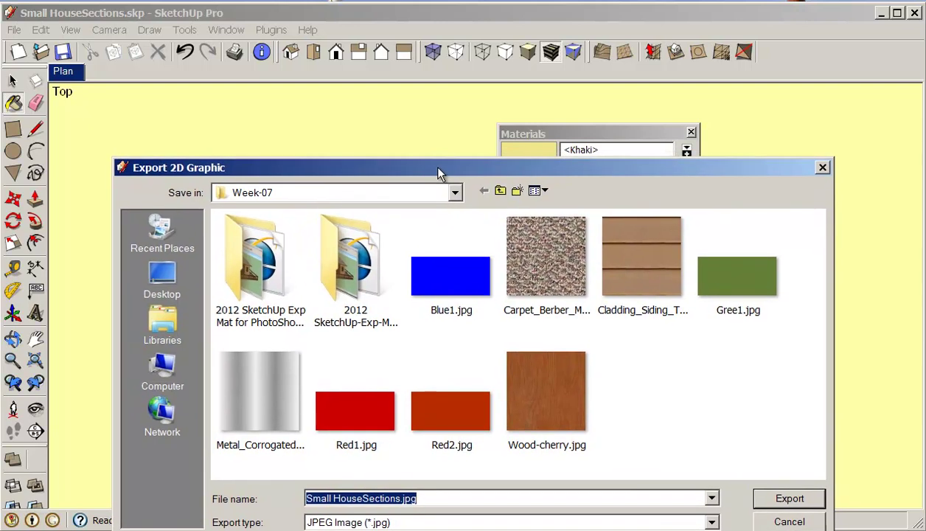
click(401, 499)
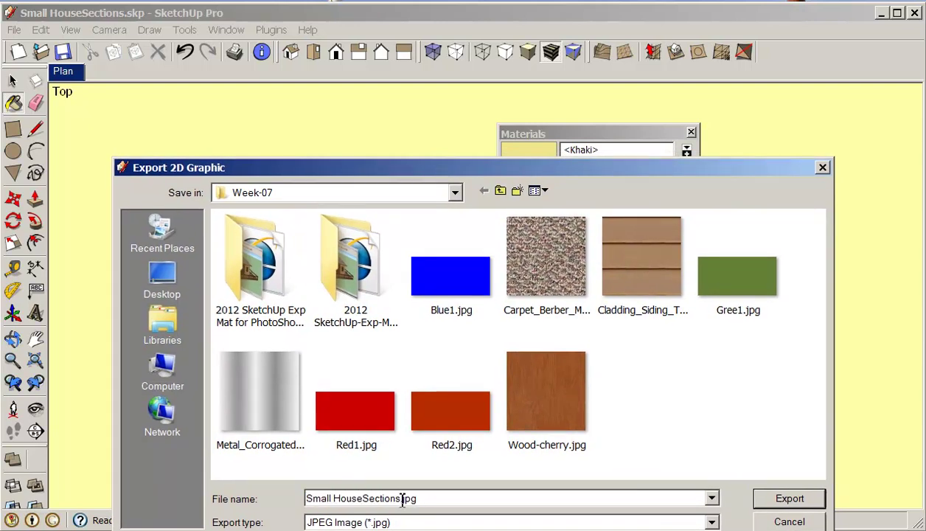
drag(402, 500, 256, 494)
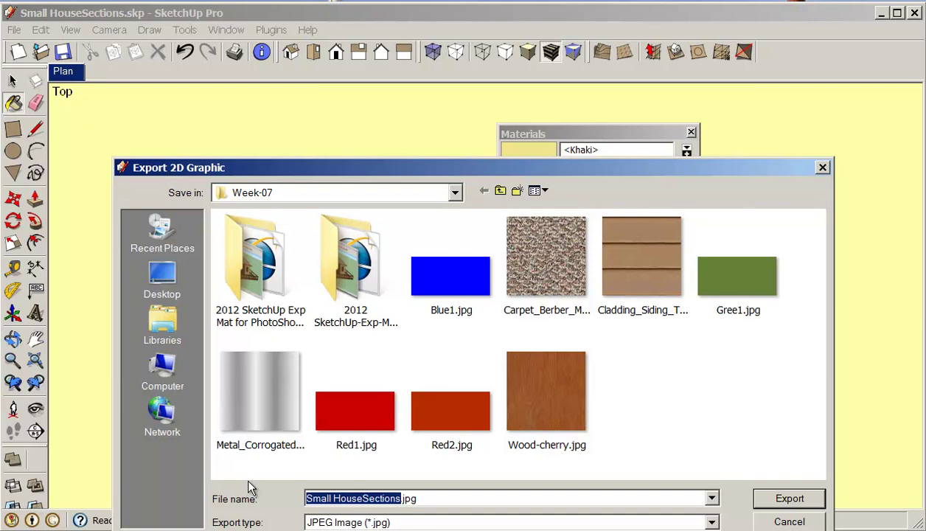
text(Khaki)
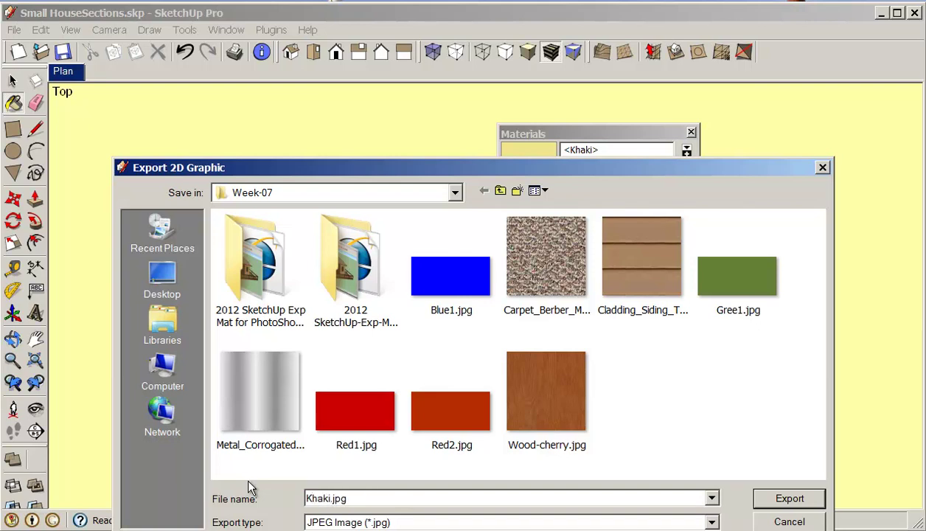
text(1)
click(807, 500)
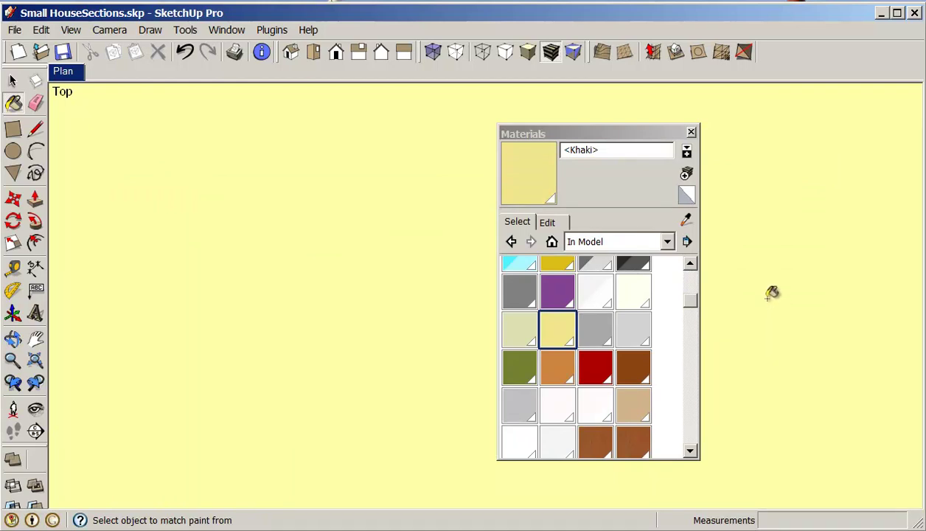
Close the Materials window and zoom extents to show the whole model
drag(691, 307, 699, 421)
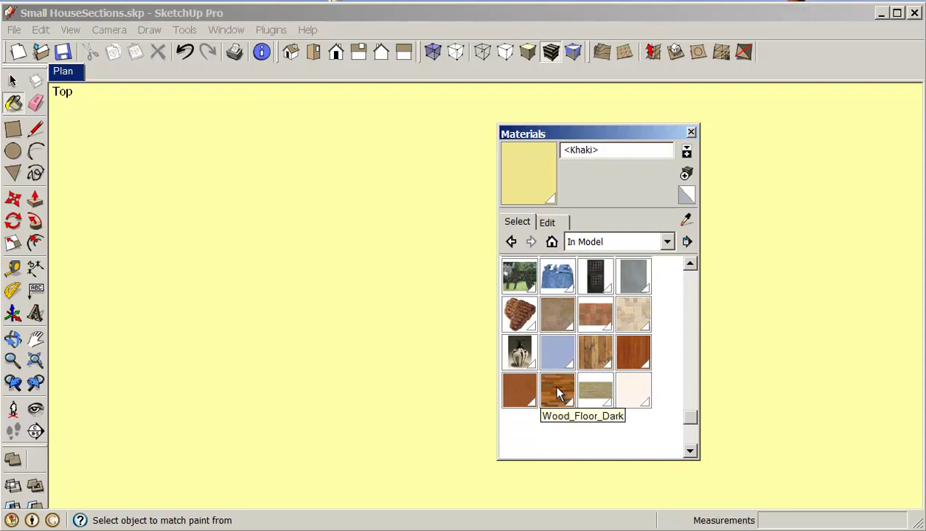
click(691, 132)
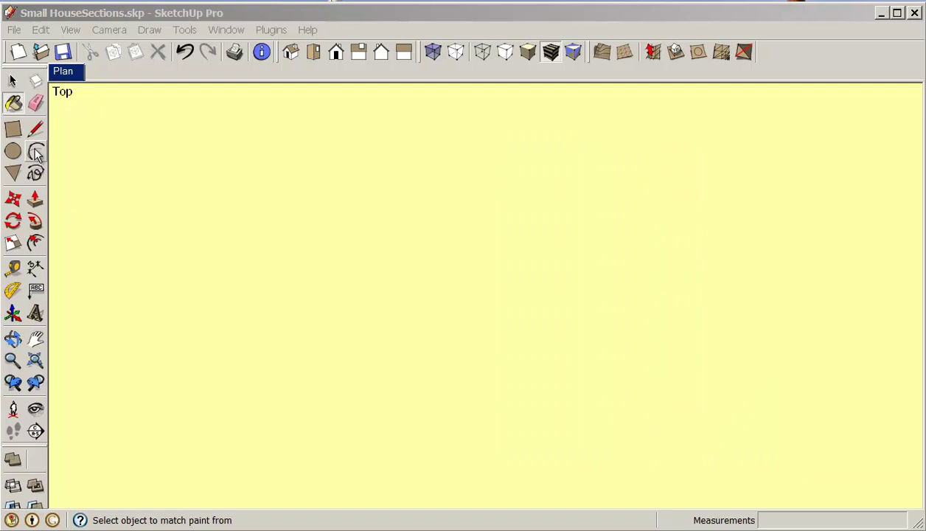
click(34, 360)
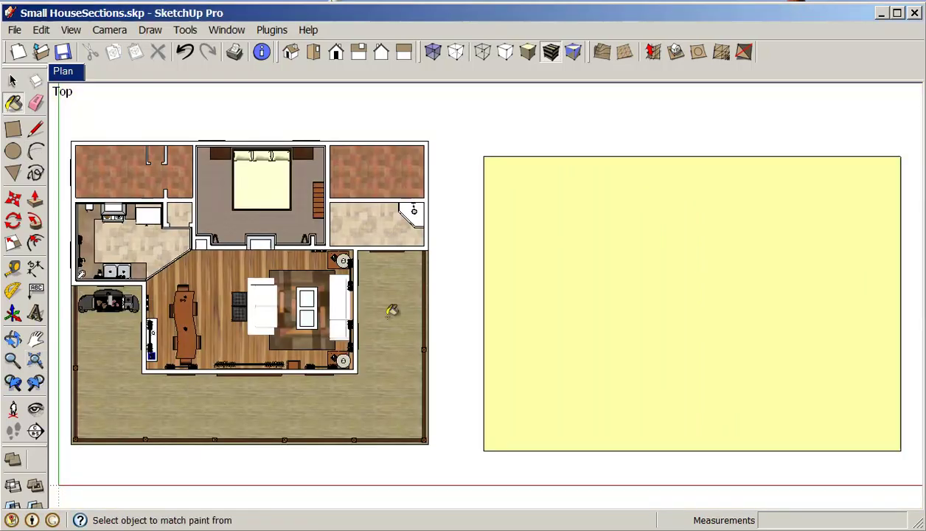
Select the yellow rectangle beside the floor plan and delete it
key(space)
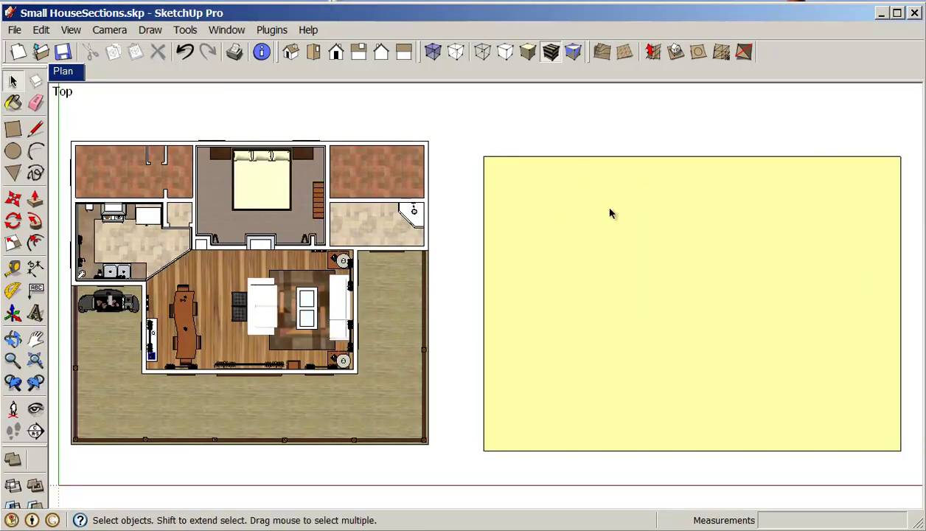
click(610, 212)
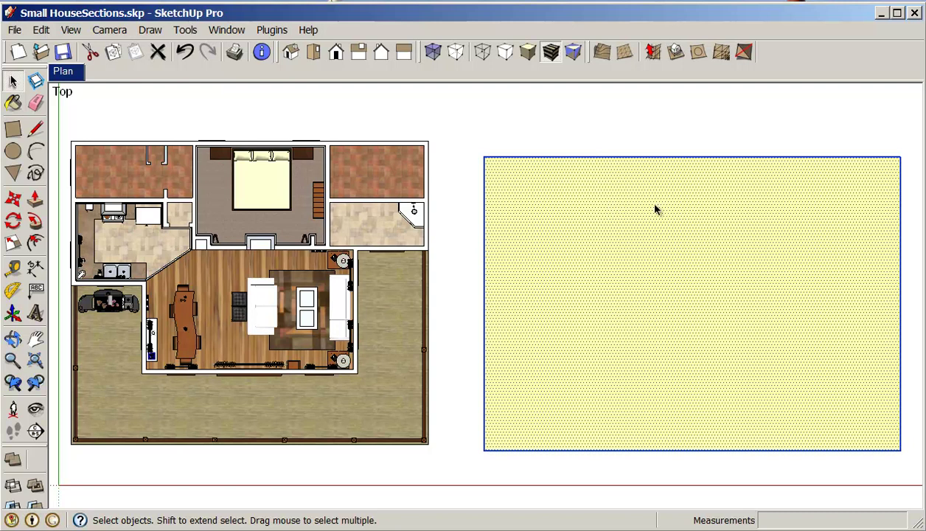
key(Delete)
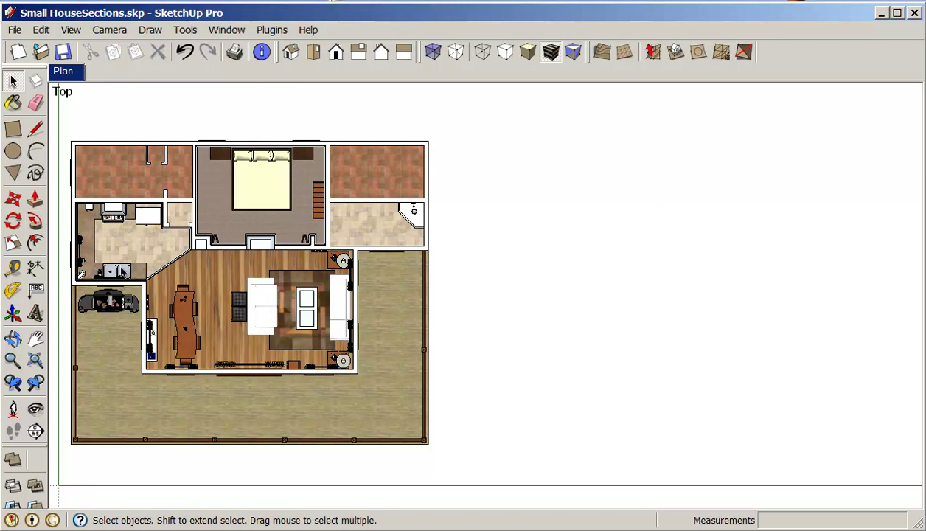
Undo a trial move of the house plan, then pan the view to centre it
click(13, 198)
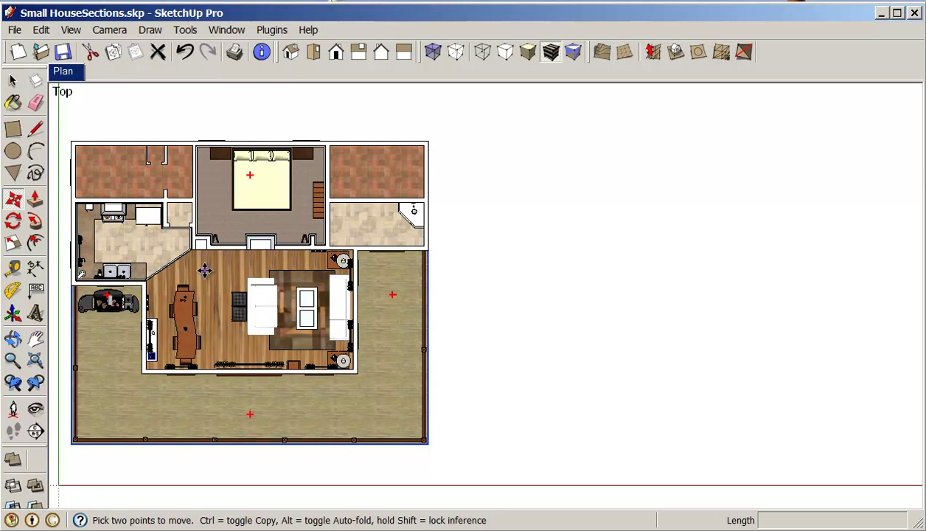
click(220, 279)
click(486, 285)
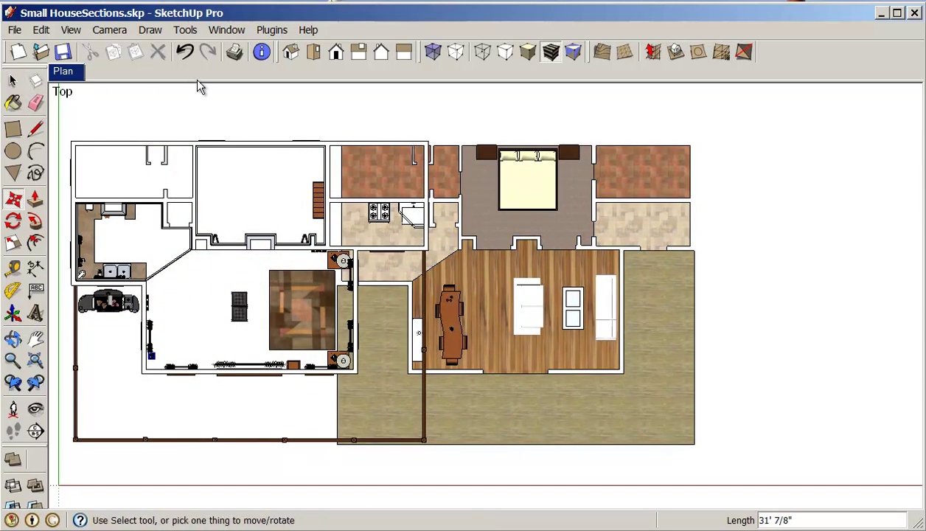
click(184, 53)
click(180, 179)
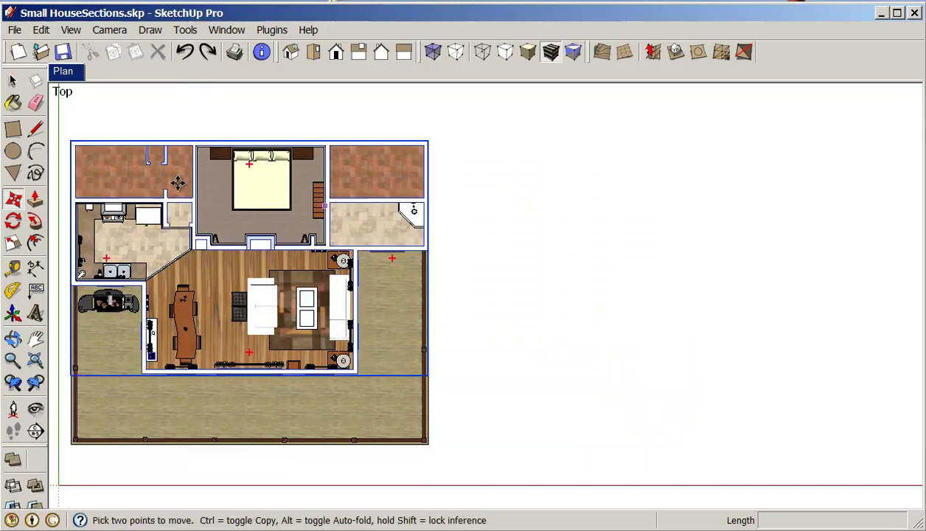
key(Escape)
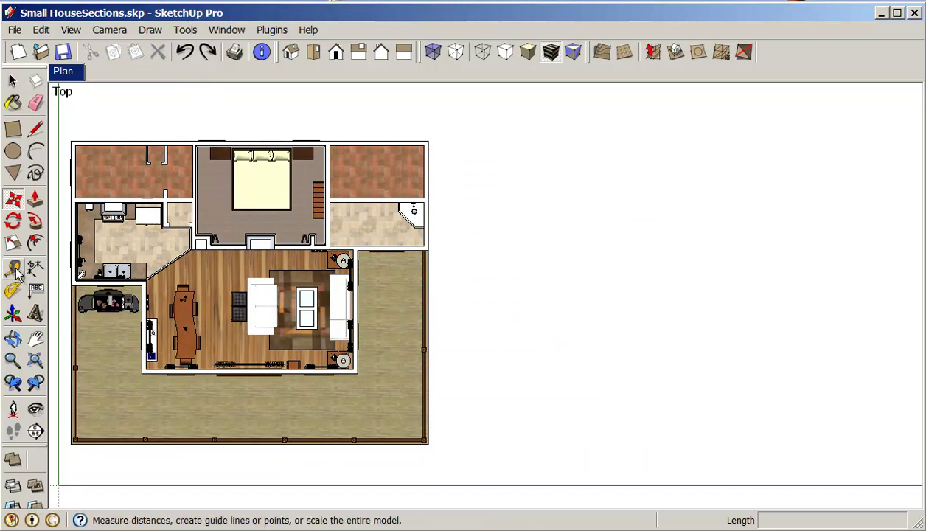
click(35, 338)
drag(233, 304, 441, 299)
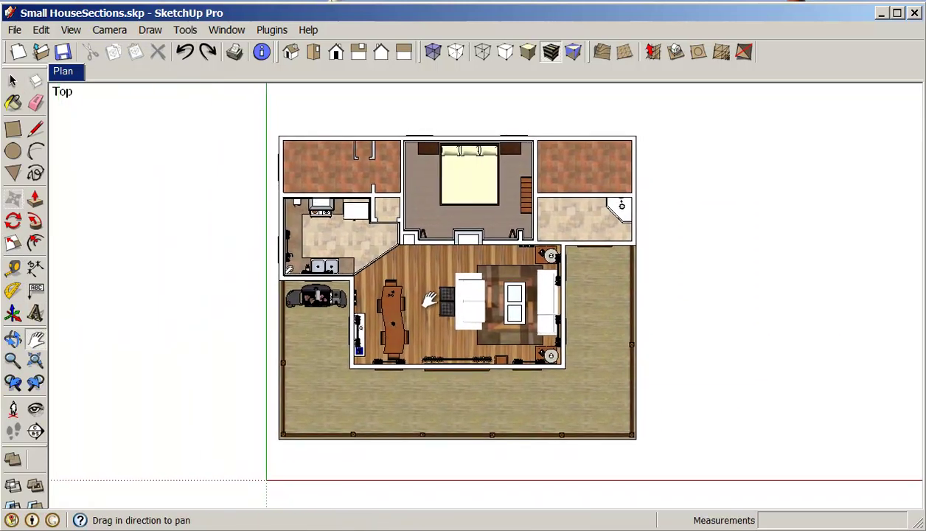